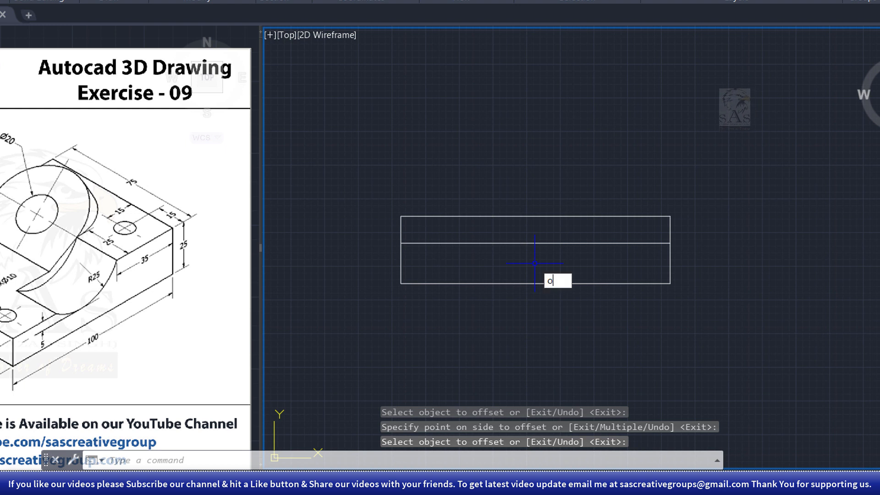
Step: Offset the rectangle's right vertical edge inward by 35
key(Return)
text(35)
key(Return)
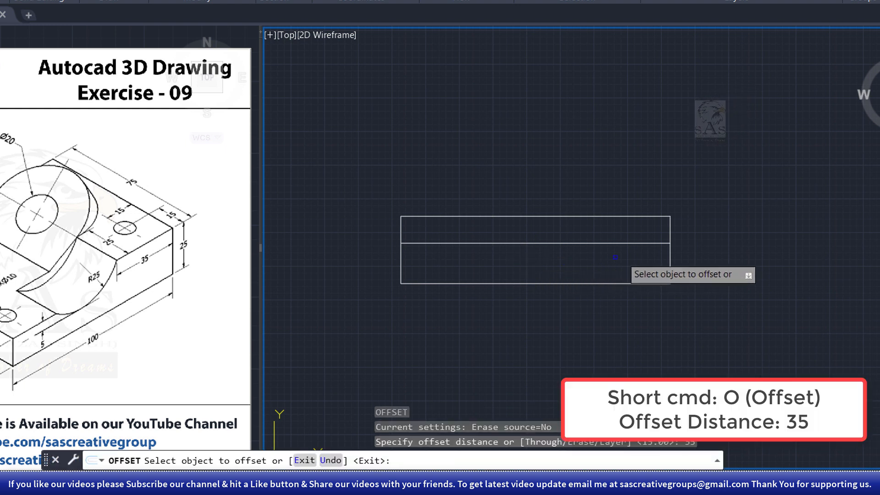
click(670, 260)
click(622, 261)
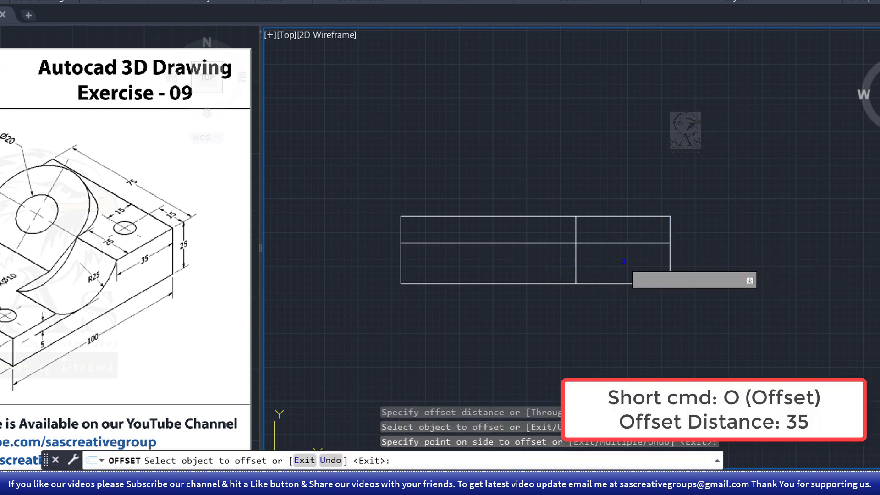
right_click(618, 262)
click(634, 266)
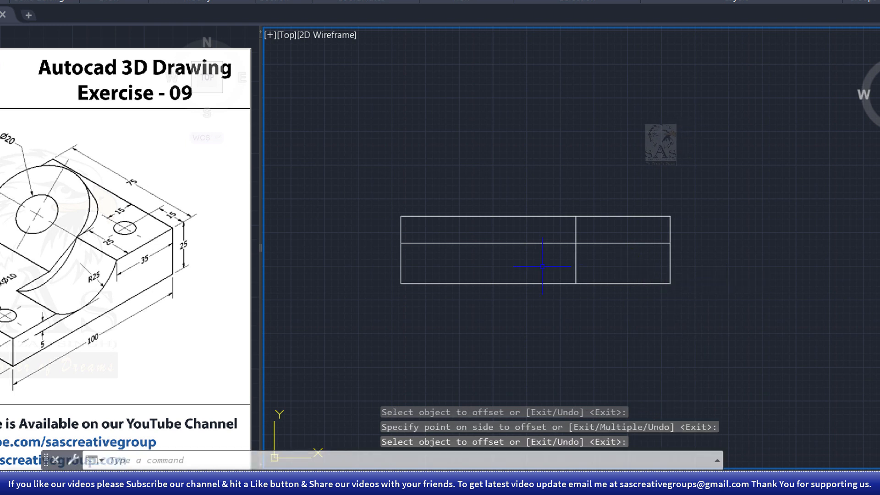
Step: Offset the inner horizontal line downward by 5
key(Return)
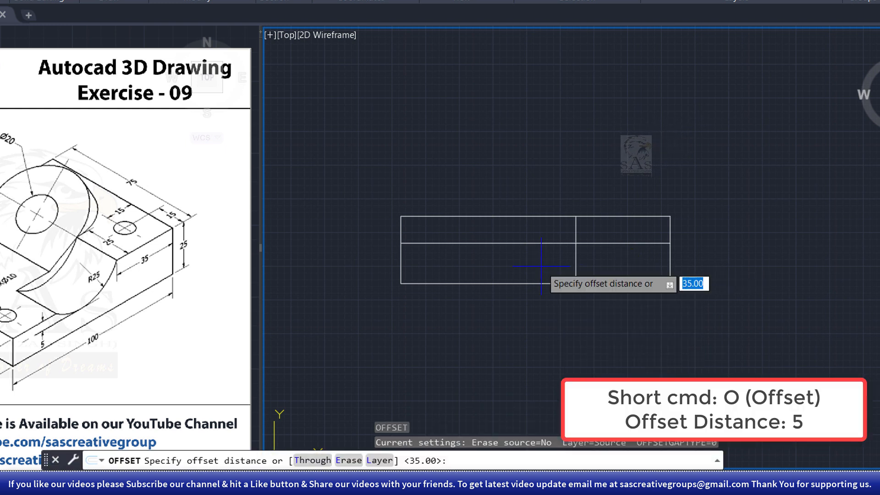
text(5)
key(Return)
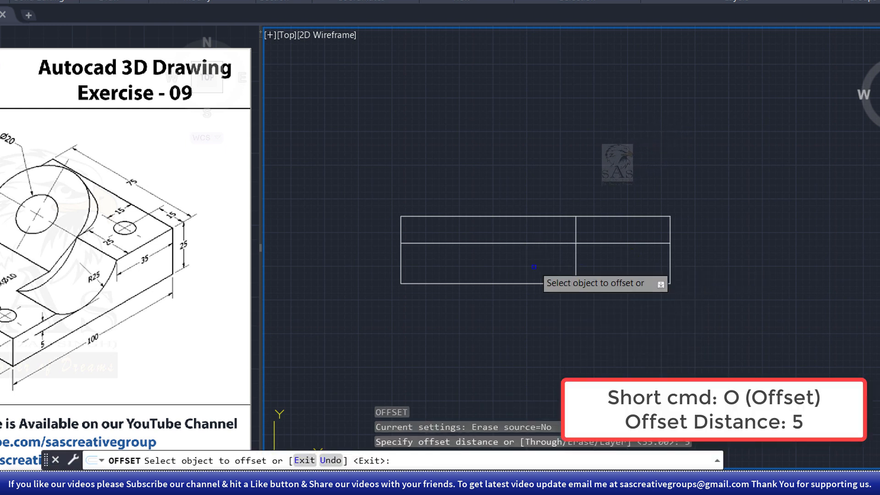
click(534, 244)
click(533, 262)
right_click(540, 266)
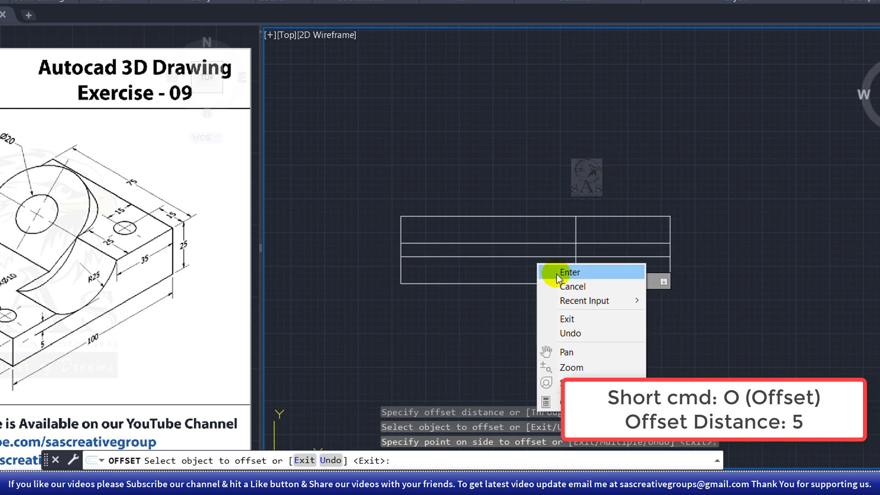
click(555, 271)
Step: Trim the upper-left portion of the rectangle and the lines inside its right block to form a stepped profile
text(tr)
key(Return)
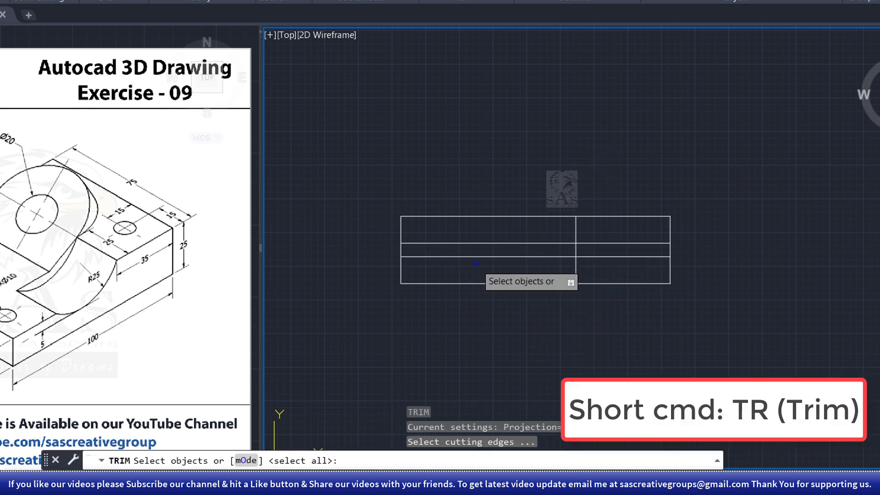
key(Return)
drag(463, 203, 378, 229)
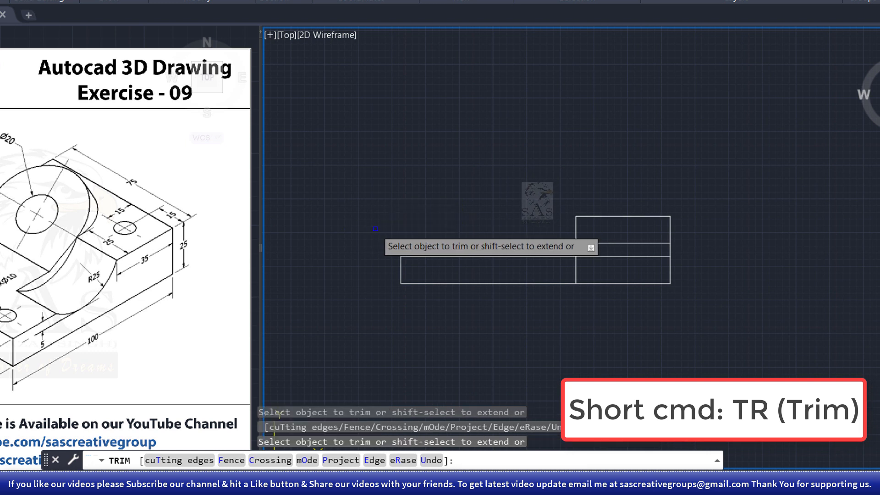
drag(630, 234, 606, 275)
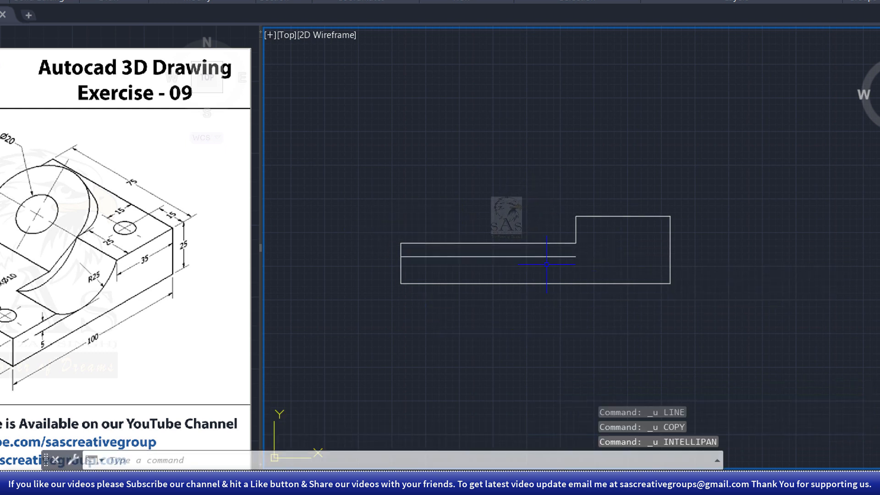
Step: Copy the stepped outline, without the inner horizontal line, horizontally to the free space on its right
text(co)
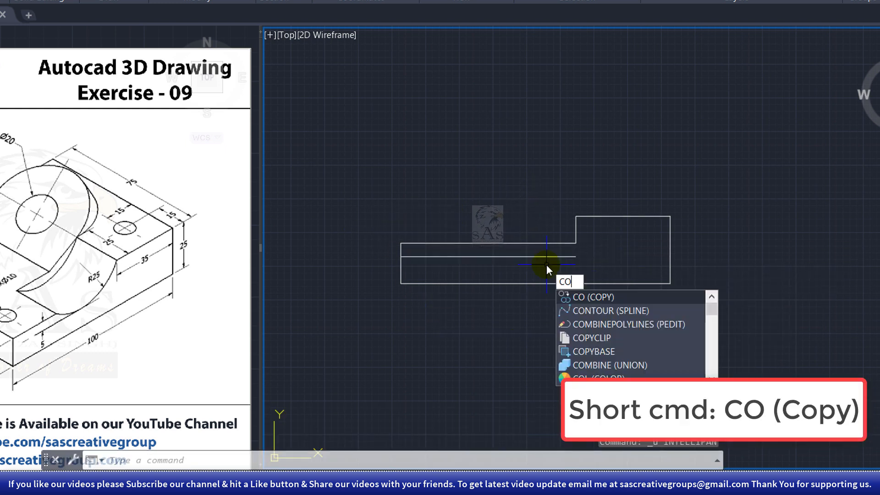
key(Return)
click(609, 205)
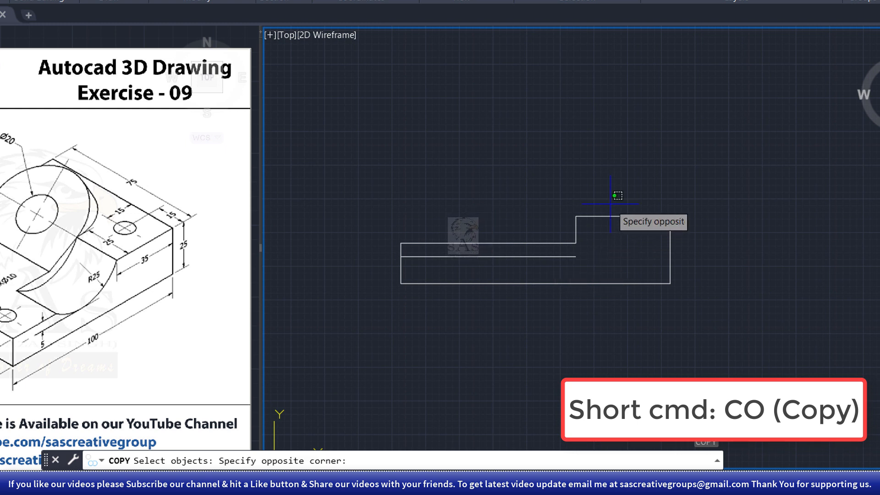
click(554, 238)
click(711, 205)
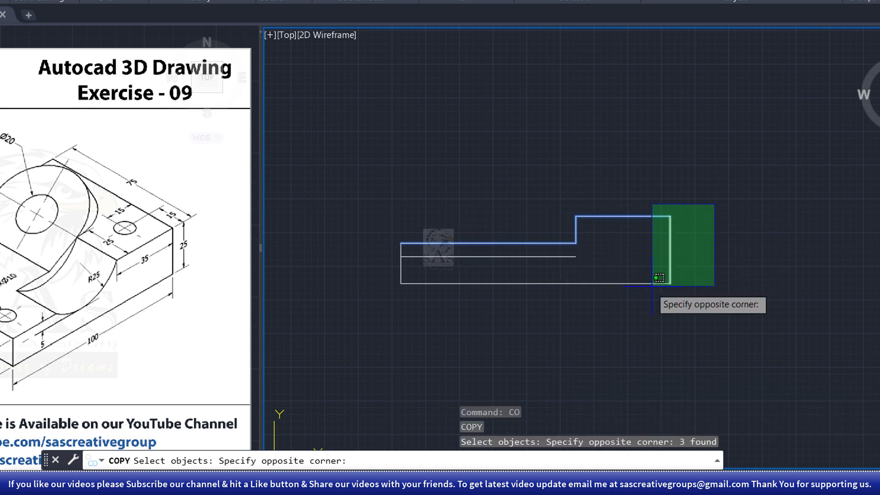
click(655, 281)
click(433, 279)
click(367, 273)
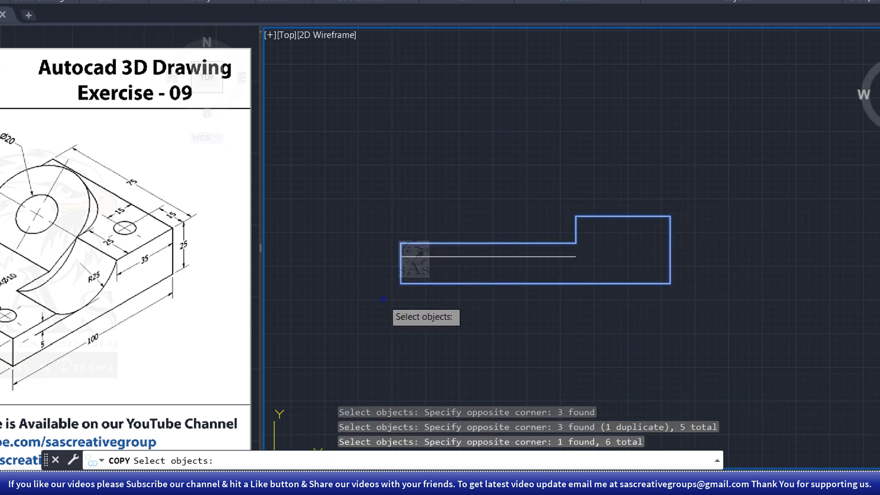
key(Return)
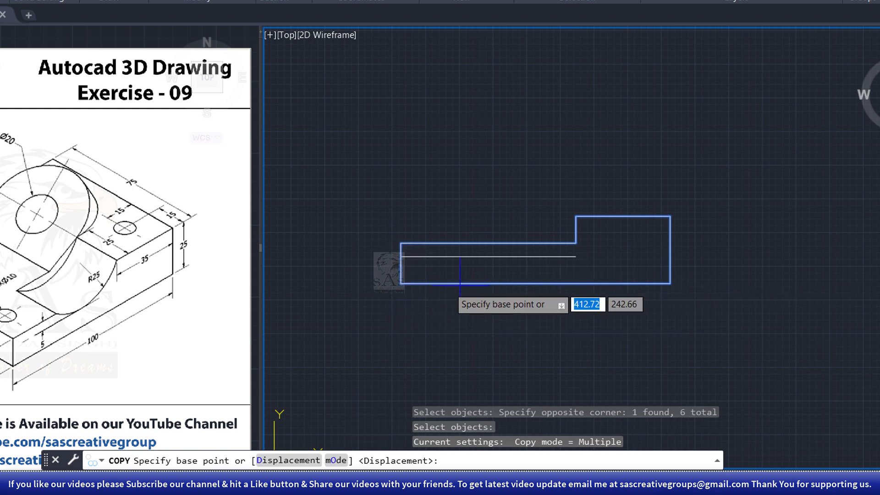
click(401, 283)
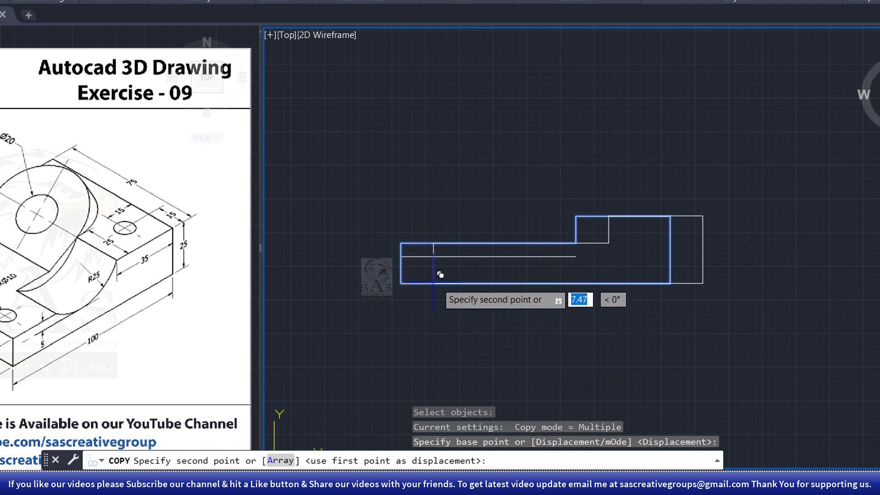
click(750, 276)
right_click(599, 230)
click(605, 235)
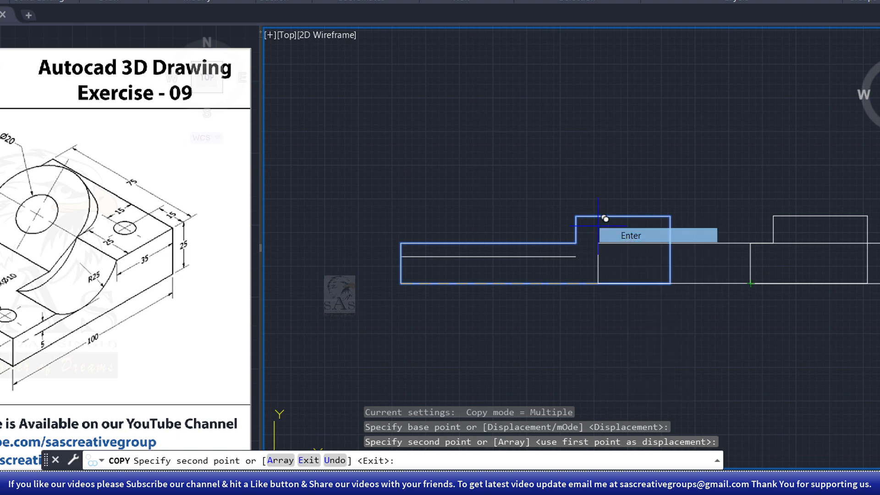
middle_drag(501, 295, 404, 278)
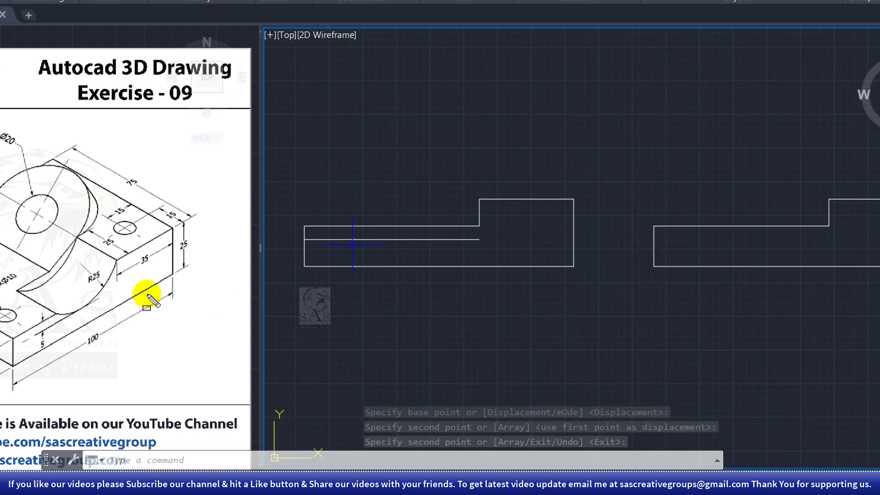
mouse_move(2, 231)
mouse_down()
mouse_move(28, 261)
mouse_move(146, 331)
mouse_up()
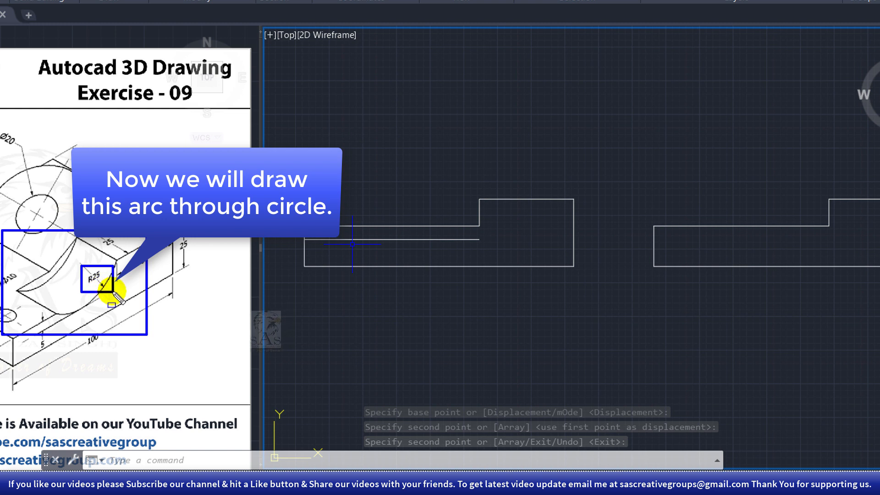
key(Escape)
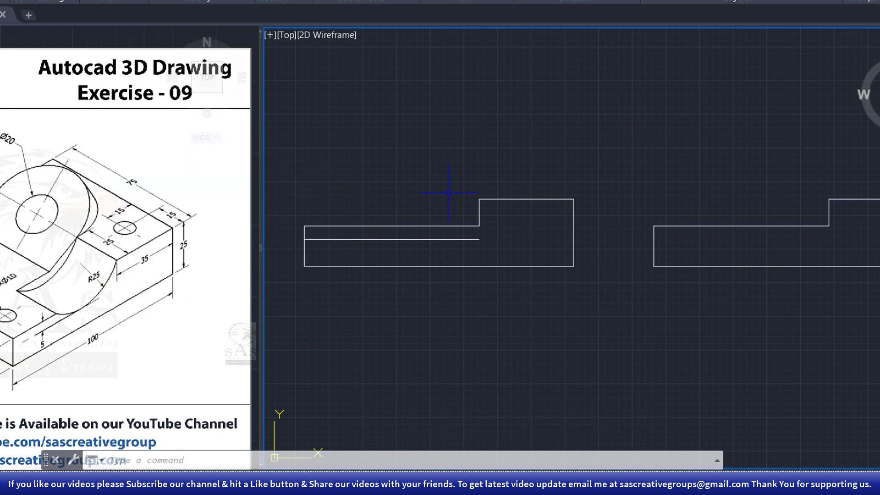
Step: Draw a circle of radius 25 in the free space above the original stepped profile
text(c)
key(Return)
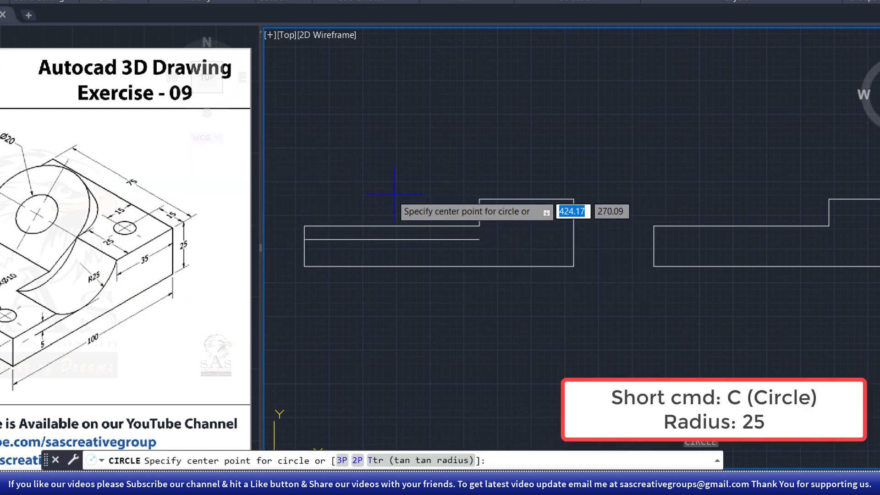
click(428, 98)
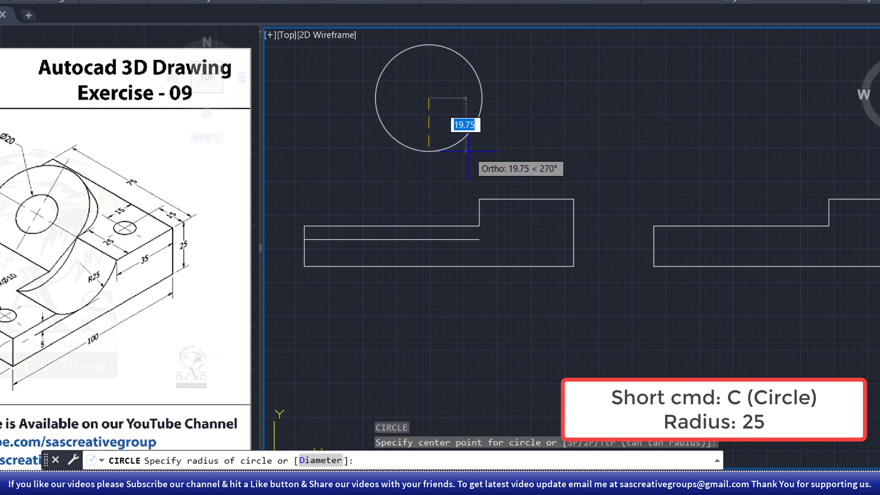
text(25)
key(Return)
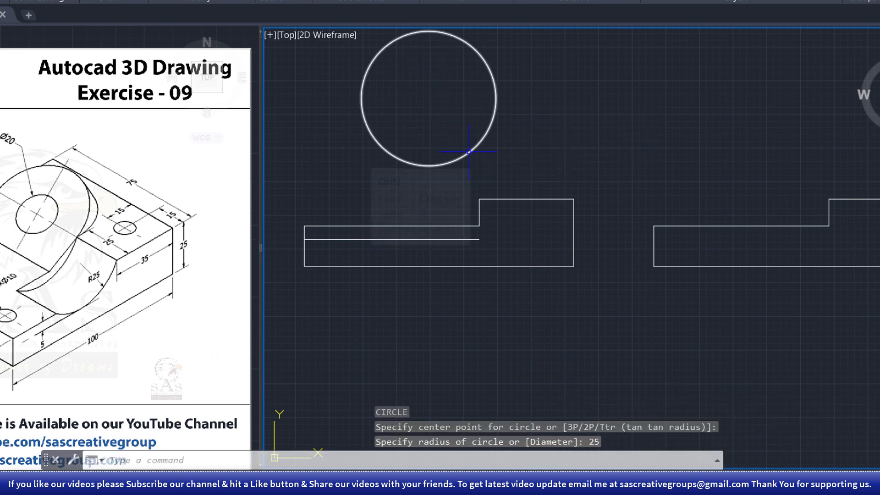
Step: Draw a 15-unit vertical line upward from the circle's bottom quadrant, continued by a horizontal line to the right past the circle
middle_drag(469, 152, 489, 196)
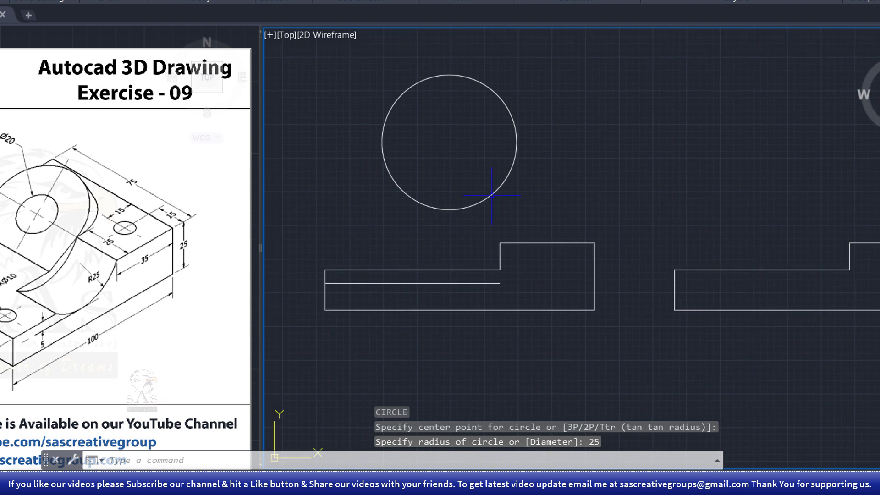
text(l)
key(Return)
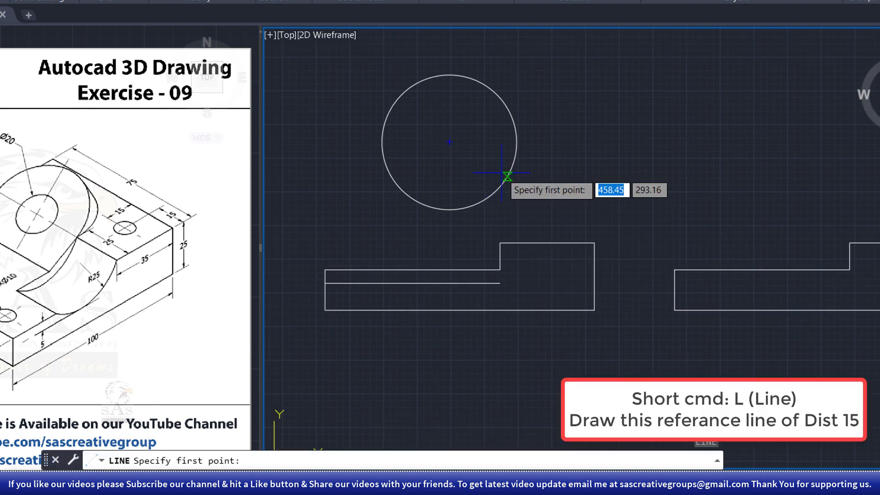
click(450, 209)
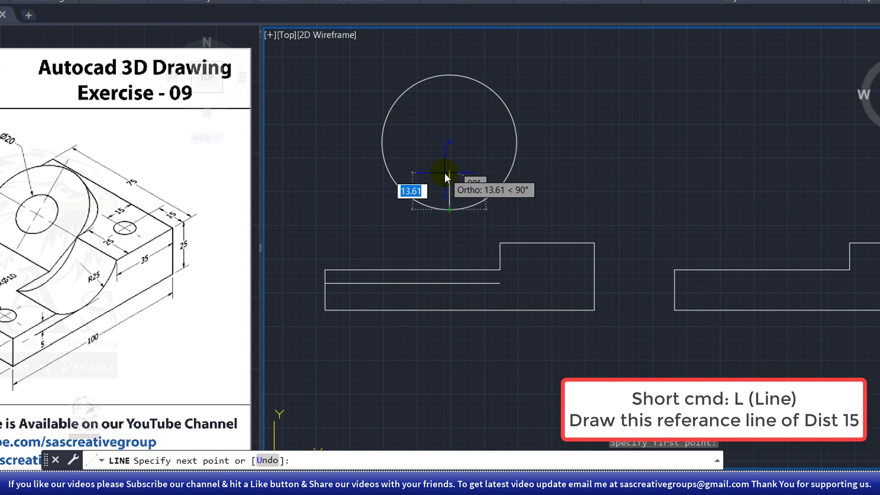
text(15)
key(Return)
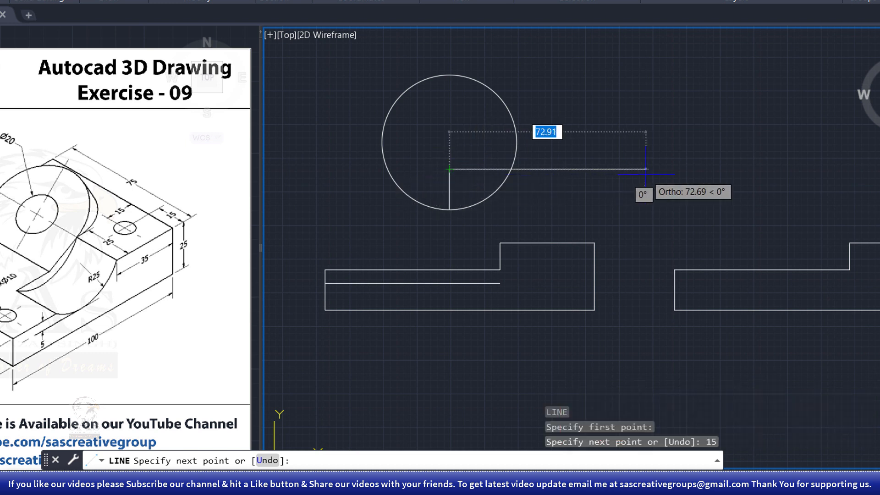
click(589, 170)
key(Escape)
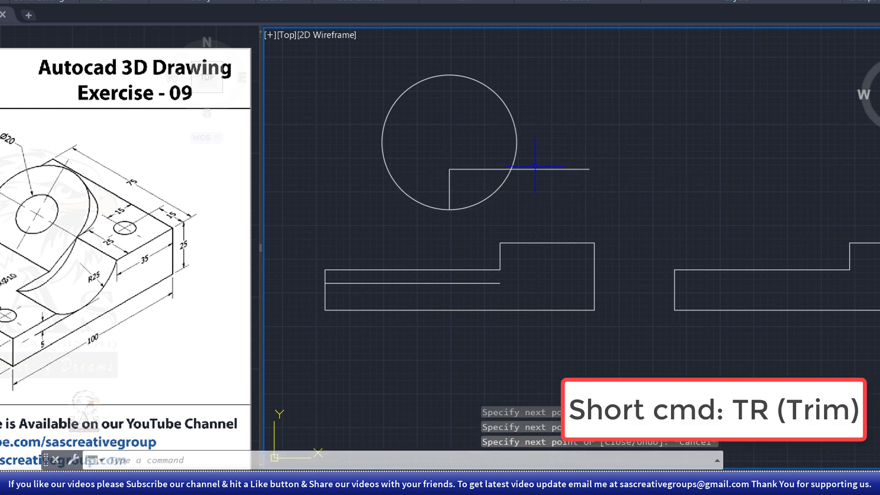
Step: Trim the part of the horizontal reference line that extends outside the circle
text(tr)
key(Return)
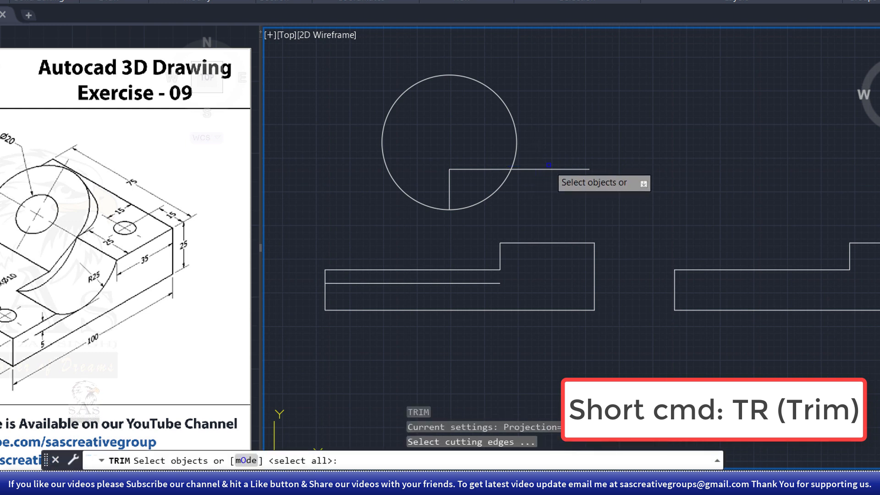
key(Return)
click(541, 163)
click(516, 198)
key(Escape)
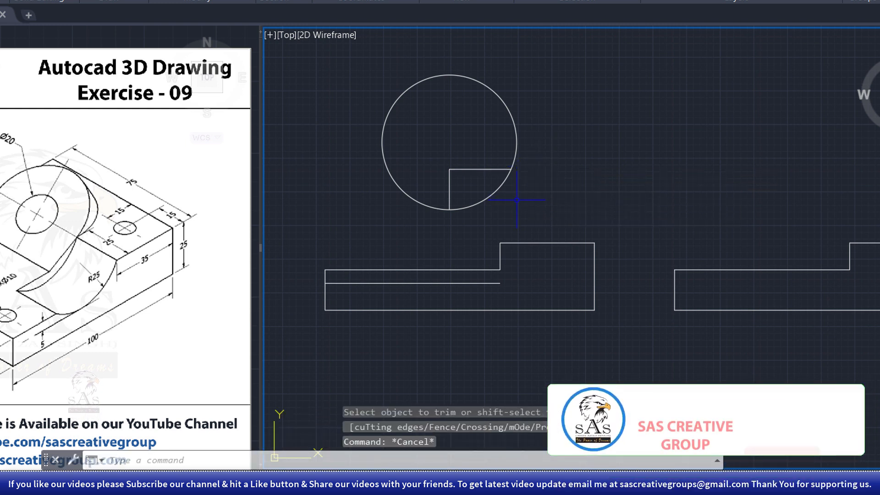
Step: Measure the vertical distance from the inner line's right end to the top corner of the step
text(di)
key(Return)
click(501, 283)
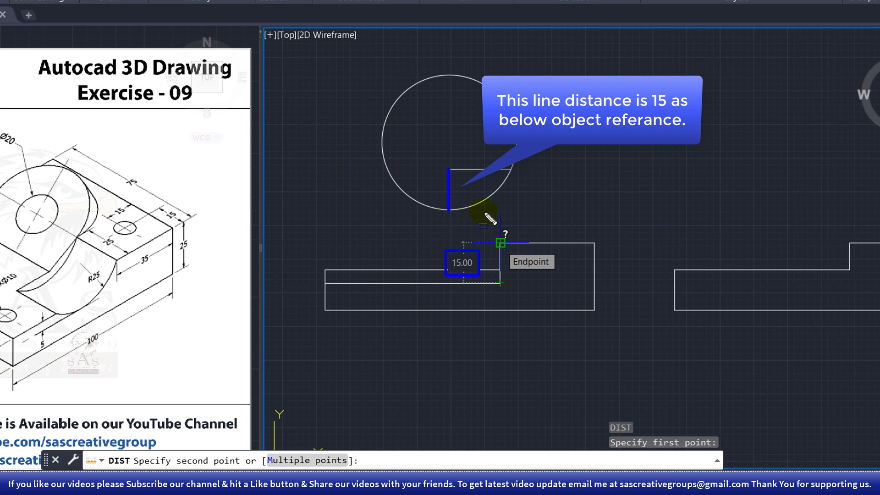
key(Escape)
Step: Move the circle and its reference lines from the horizontal line's end on the circle to the top corner of the step
click(576, 128)
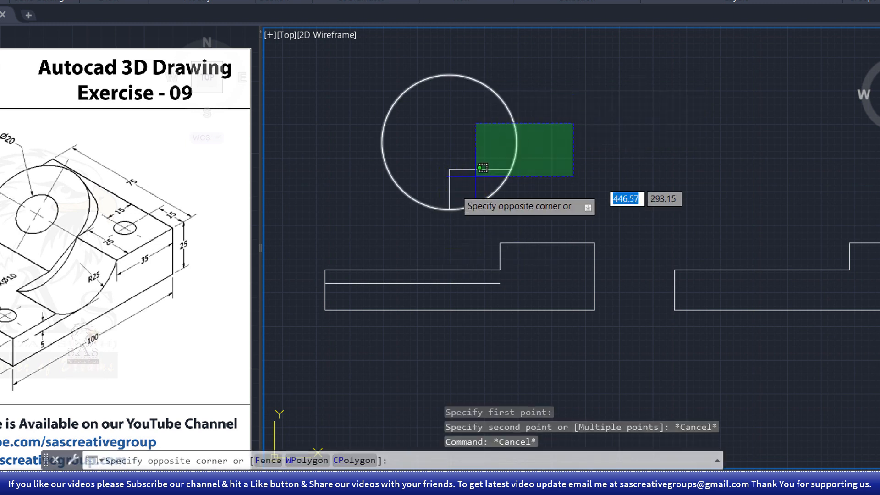
click(390, 217)
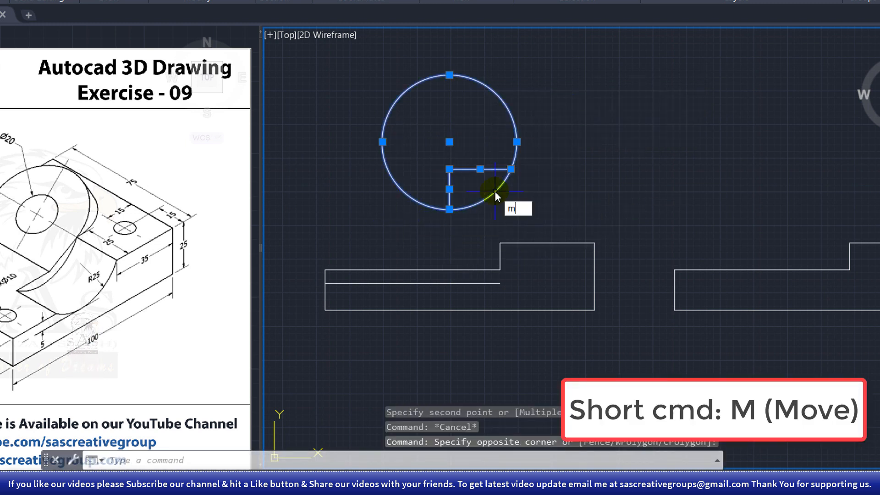
text(m)
key(Return)
click(511, 168)
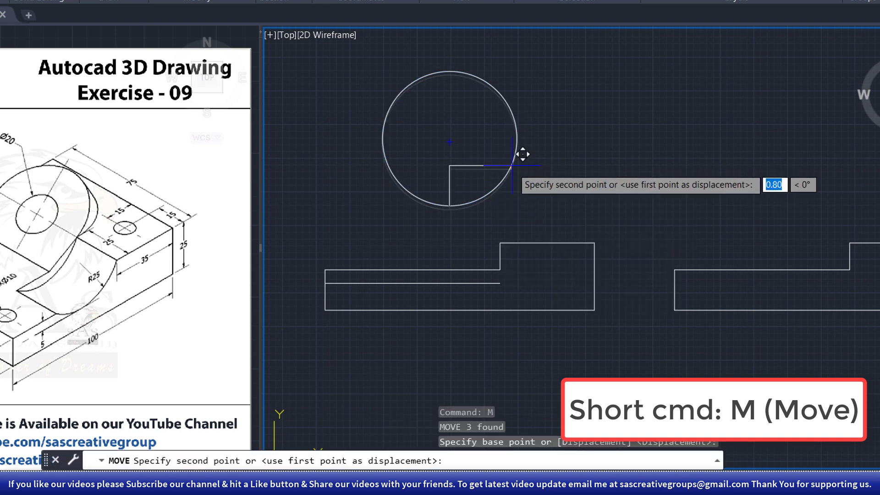
click(500, 243)
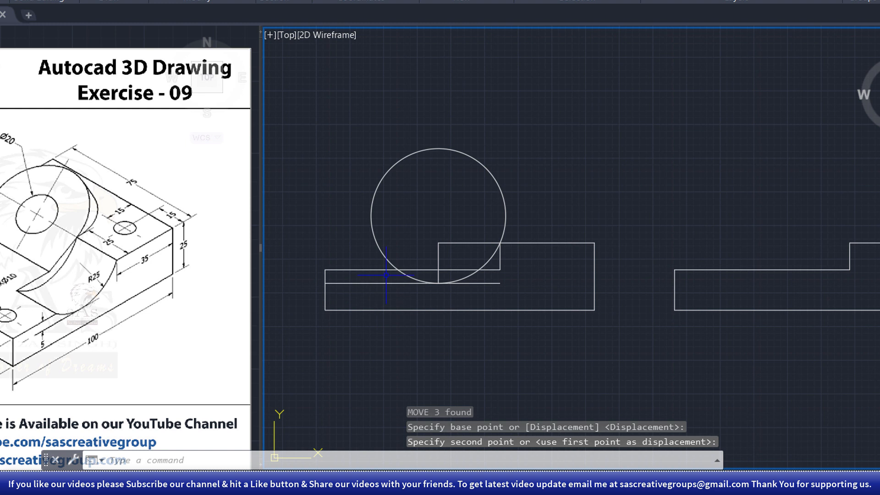
Step: Delete the reference lines inside the circle and the leftover horizontal line below the first profile's ledge
click(463, 224)
click(428, 251)
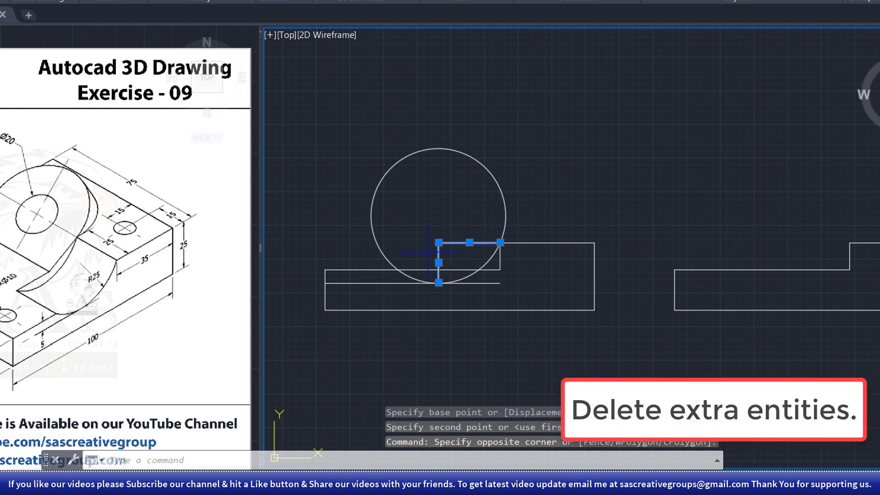
key(Delete)
click(493, 277)
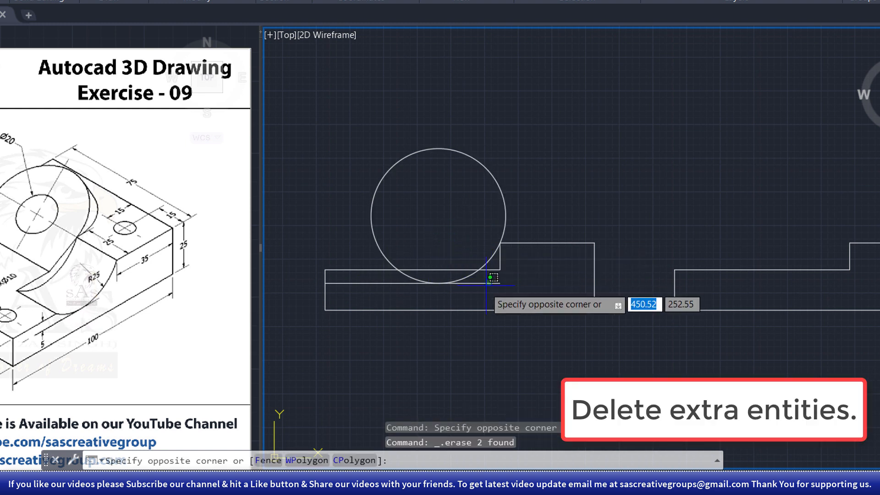
click(484, 290)
key(Delete)
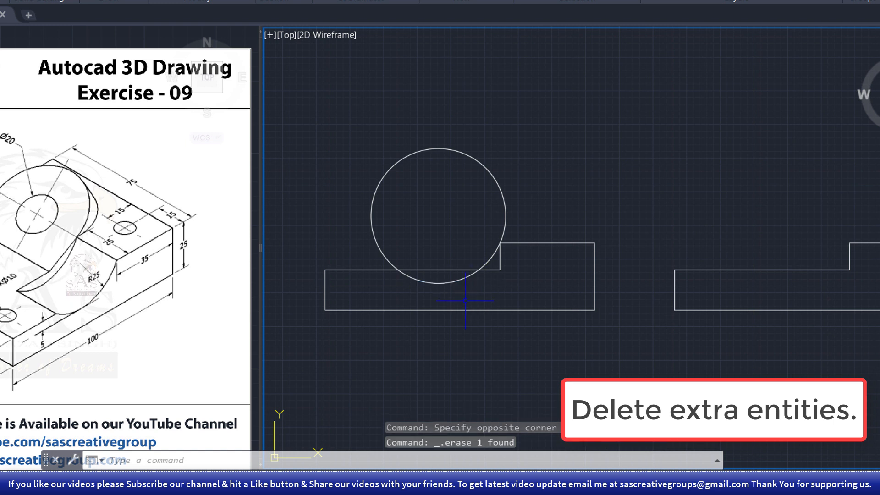
Step: Trim the ledge line inside the circle and the circle's upper part, leaving the concave arc up to the step's top corner
text(tr)
key(Return)
key(Return)
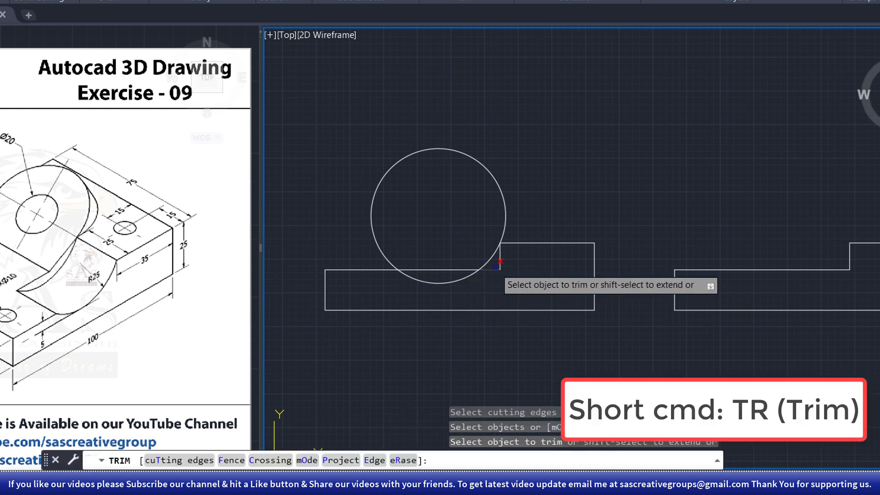
click(494, 268)
click(461, 268)
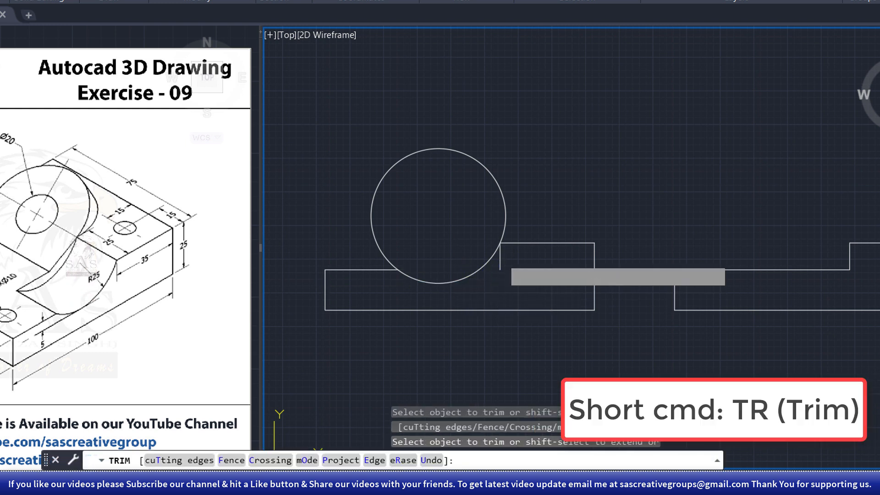
click(502, 258)
click(381, 247)
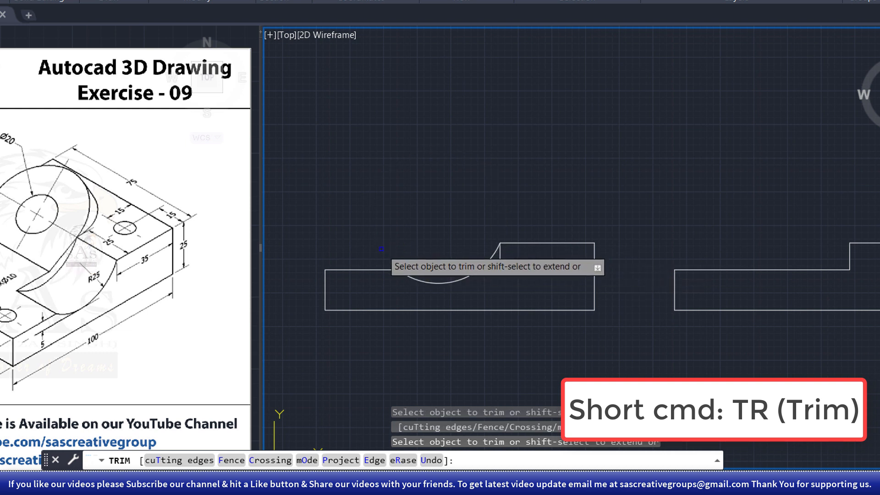
key(Escape)
Step: Delete the leftover vertical step line beside the arc in the first profile
click(515, 253)
click(496, 276)
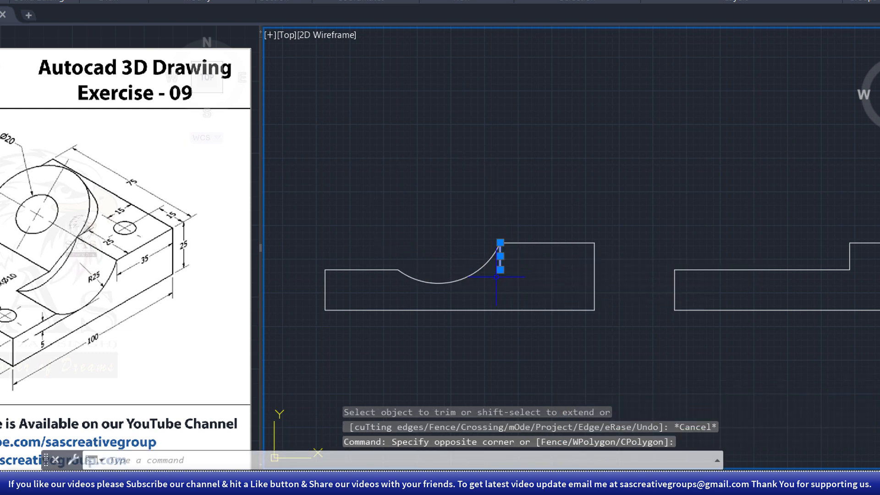
key(Delete)
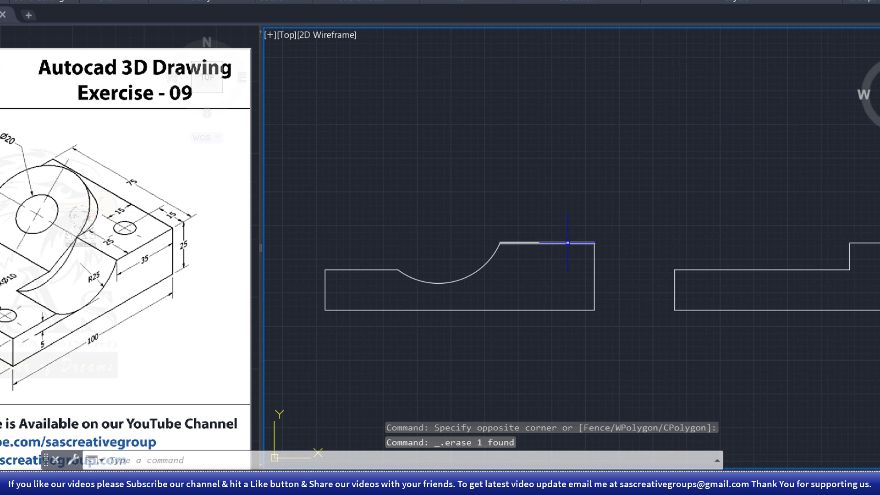
Step: Draw a 50-unit reference line at 30 degrees from the upper-left corner of the second profile
middle_drag(750, 238, 591, 240)
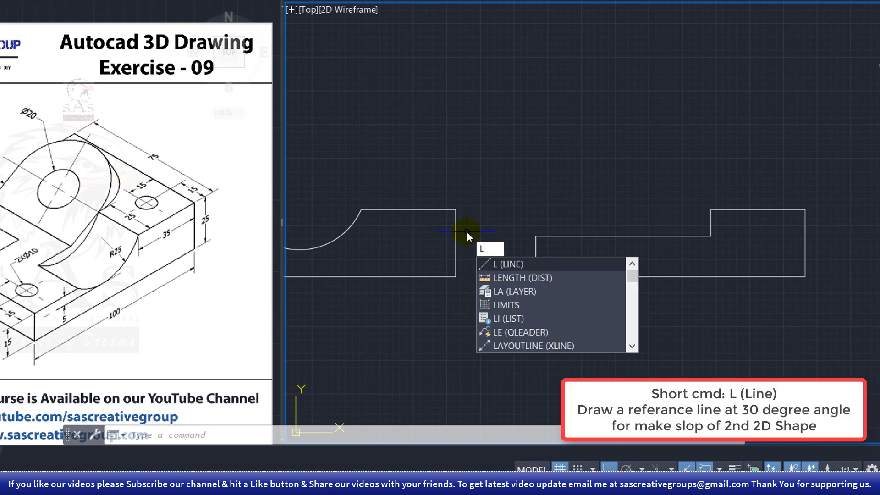
key(Return)
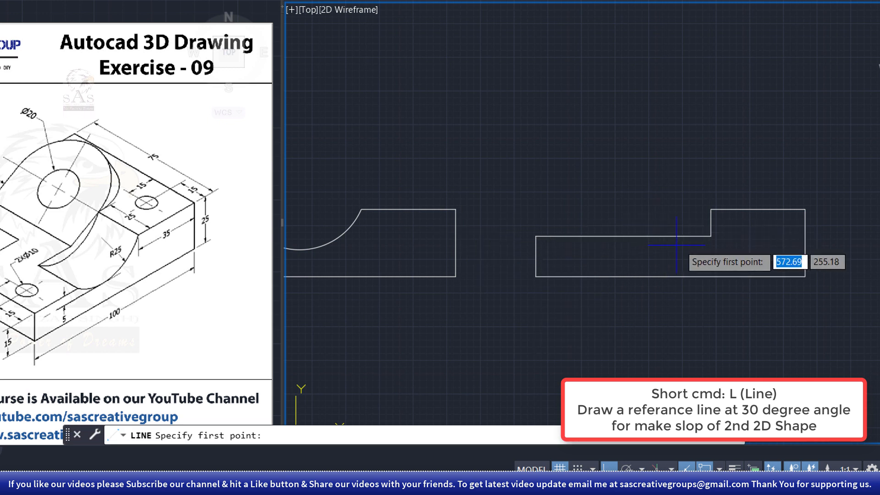
click(536, 237)
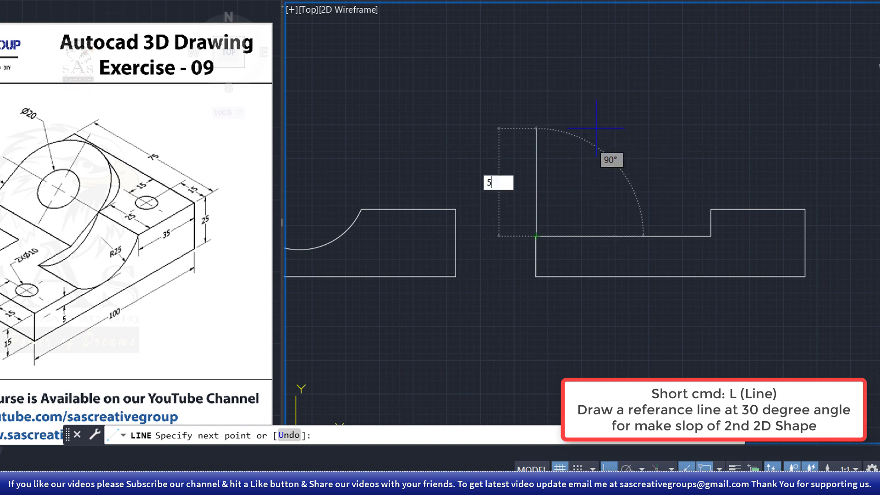
text(50)
key(Tab)
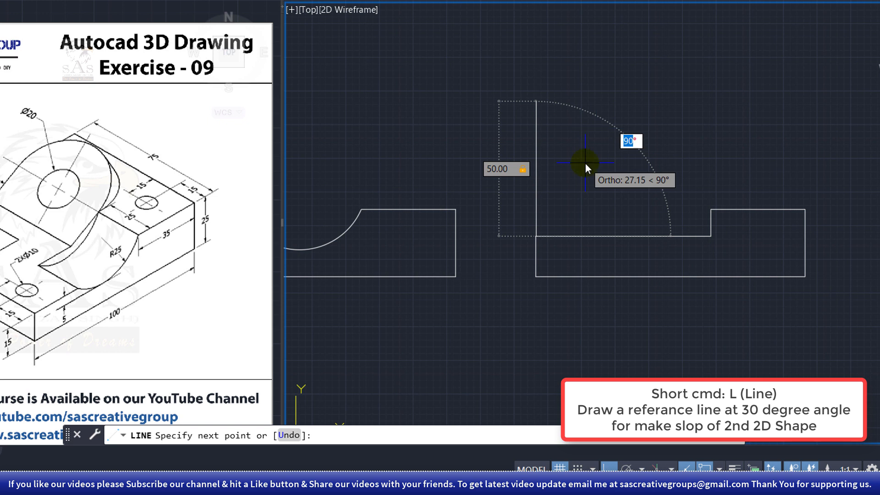
key(Tab)
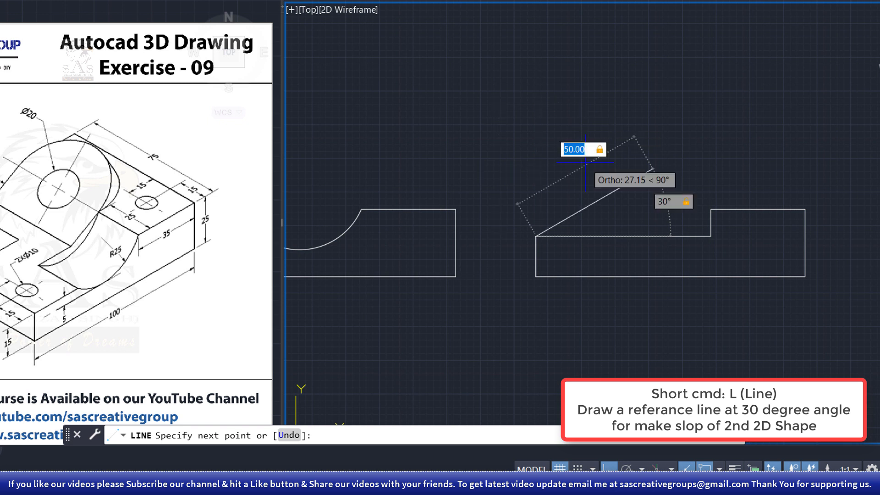
key(Return)
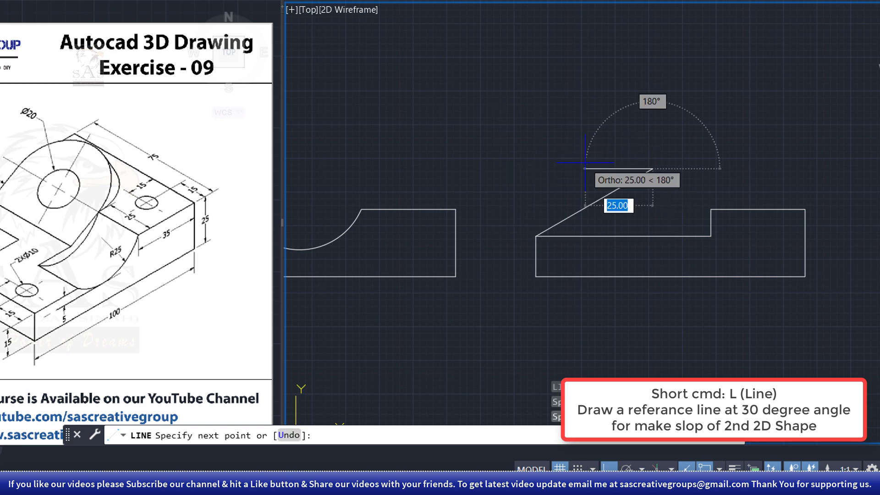
key(Escape)
Step: Move the inclined line from its upper end to the top corner of the second profile's step
click(636, 188)
click(601, 169)
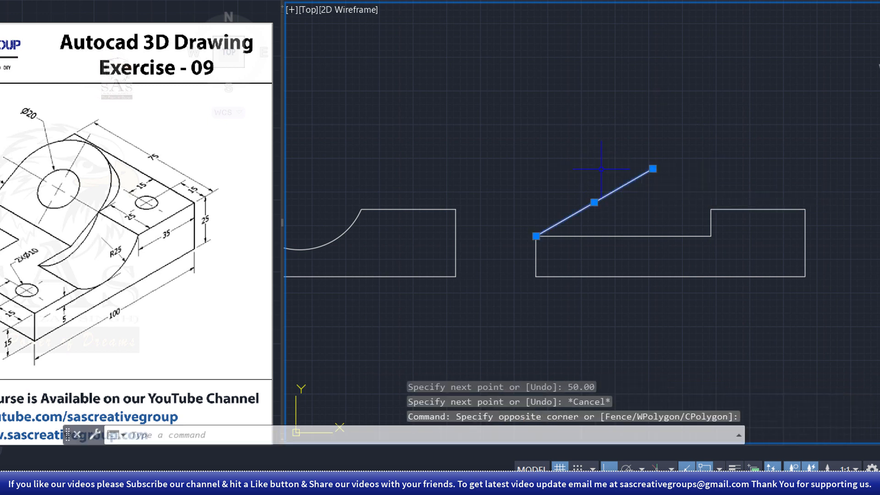
key(Return)
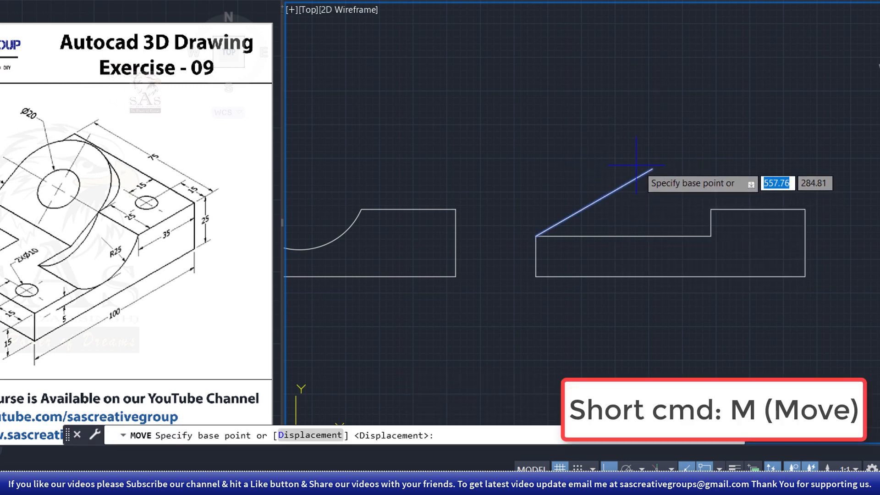
click(653, 169)
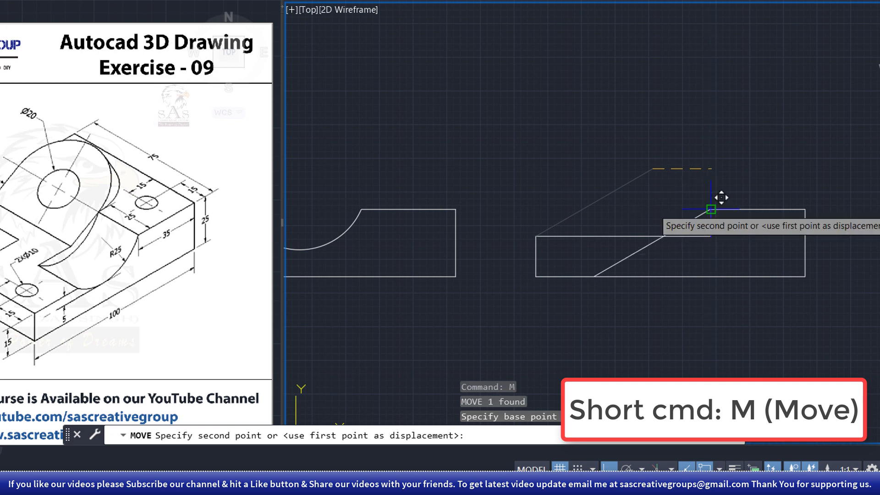
click(715, 210)
key(Escape)
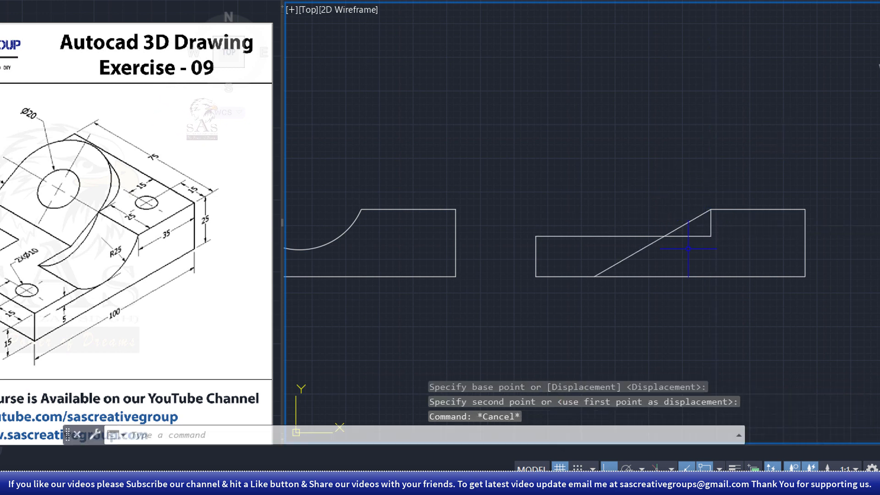
Step: Trim the part of the inclined line that extends below the second profile's ledge
text(tr)
key(Return)
key(Return)
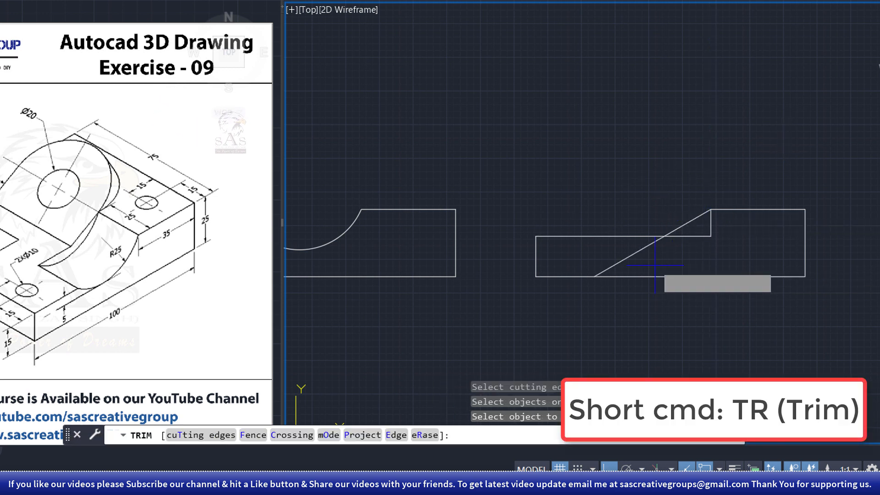
click(615, 265)
key(Escape)
Step: Trim the ledge line beyond the slope and delete the leftover vertical step line in the second profile
text(t)
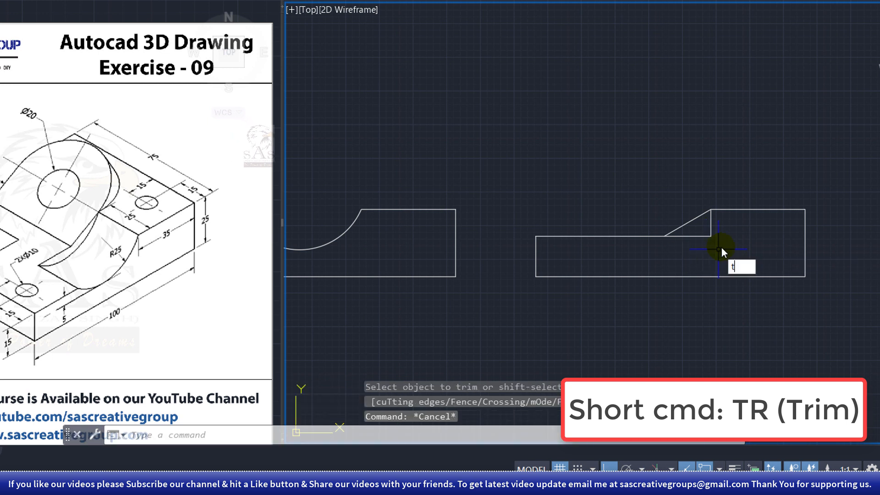
text(r)
key(Return)
key(Return)
click(707, 237)
click(709, 244)
click(713, 235)
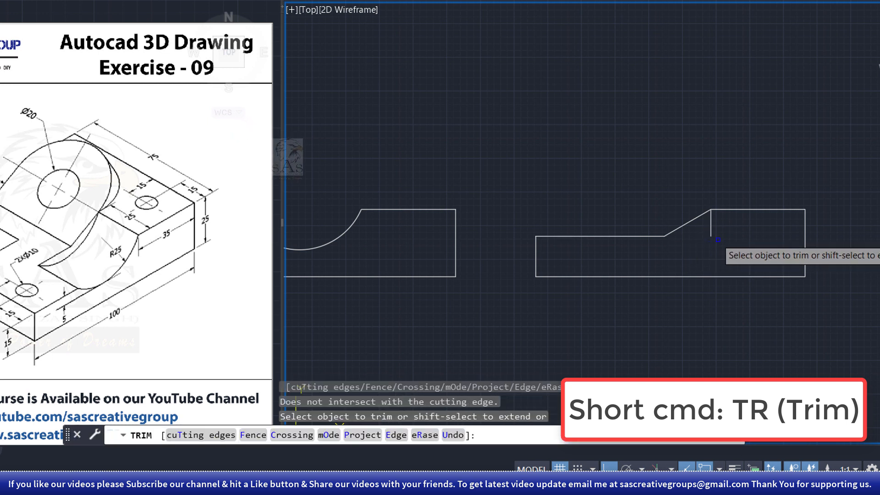
key(Escape)
click(734, 221)
click(709, 244)
key(Delete)
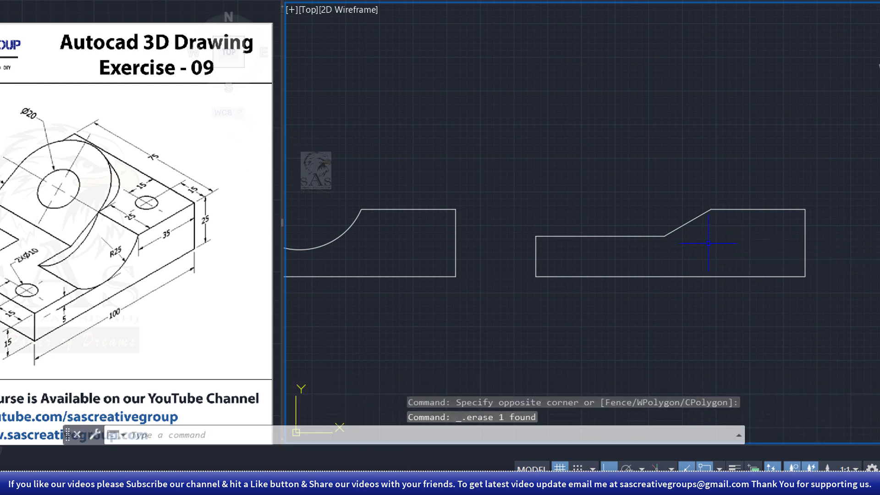
Step: Join all segments of the arc profile into a single closed outline
middle_drag(683, 250, 812, 231)
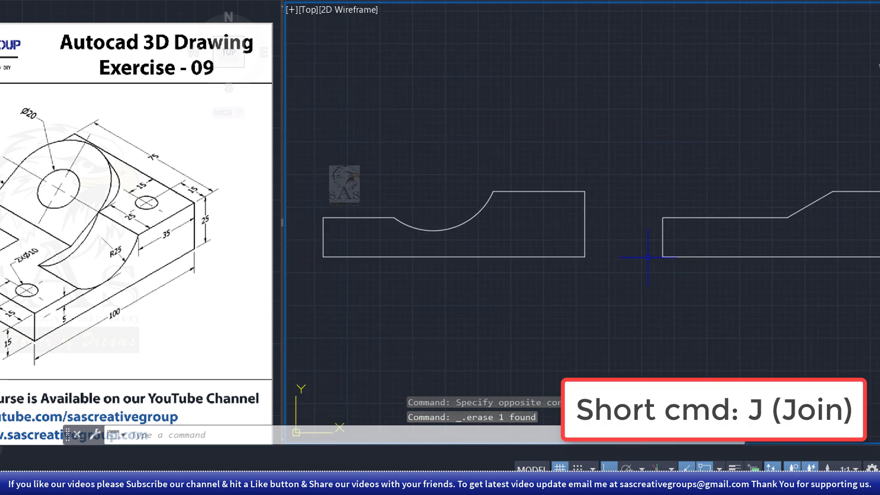
key(Return)
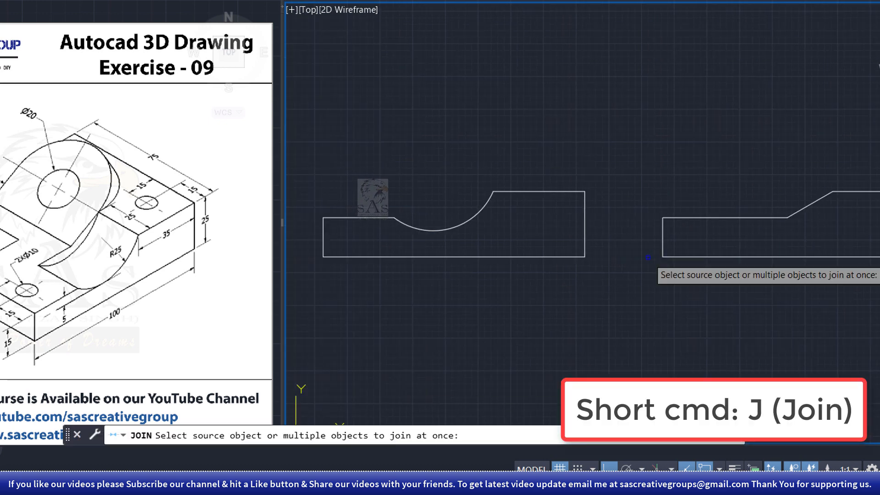
click(614, 151)
click(299, 307)
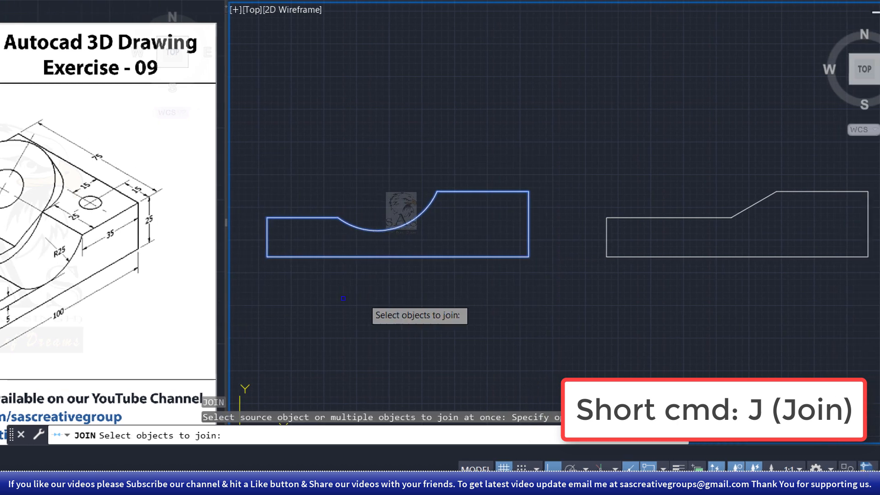
key(Return)
Step: Join all segments of the sloped profile into a single closed outline
key(Return)
click(861, 174)
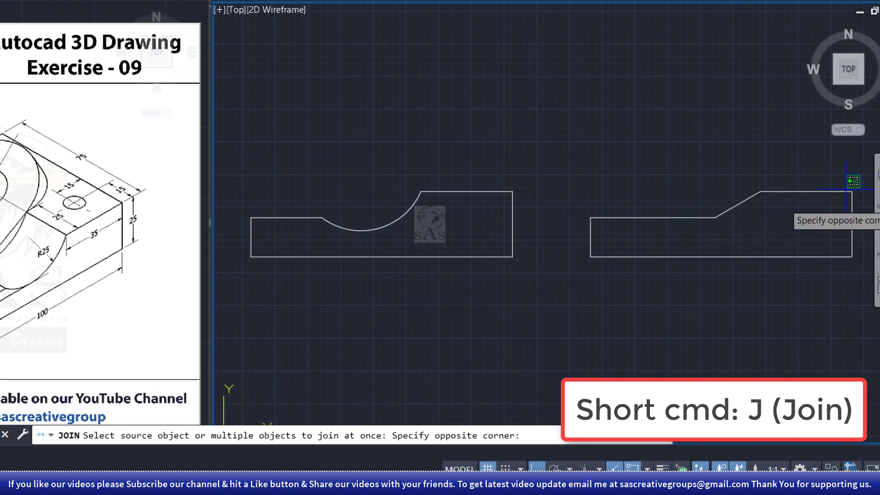
click(563, 327)
key(Return)
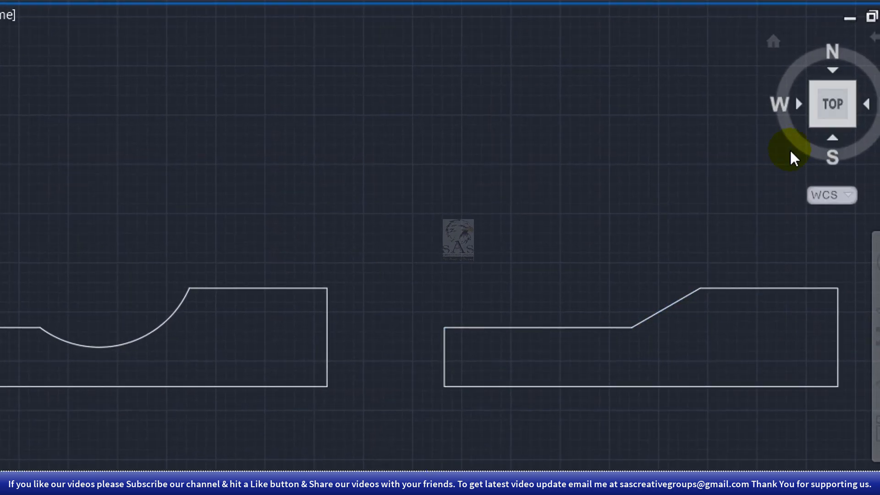
Step: Switch to the SW Isometric view and 3D-rotate the arc profile 90 degrees about the X axis at its bottom edge's midpoint
click(809, 125)
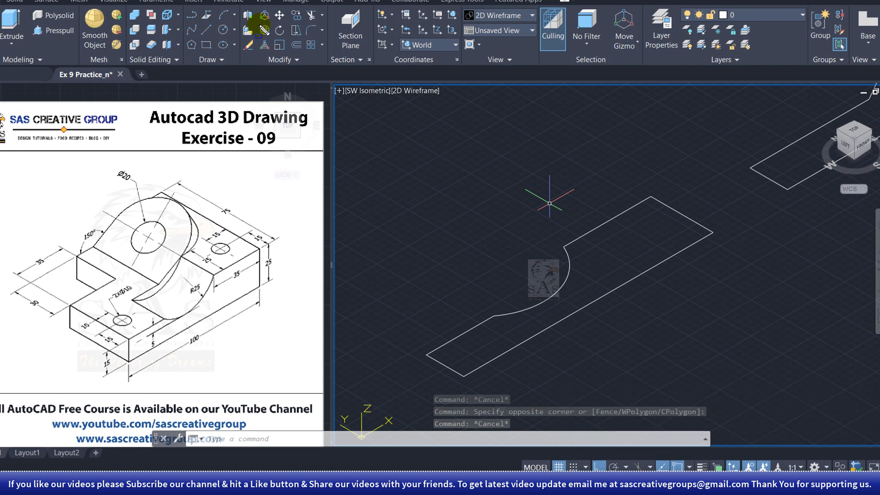
click(265, 30)
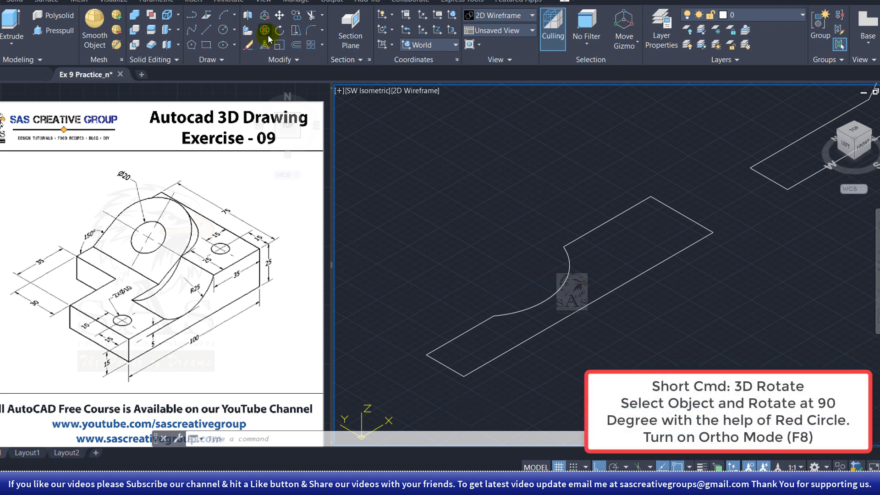
click(586, 301)
key(Return)
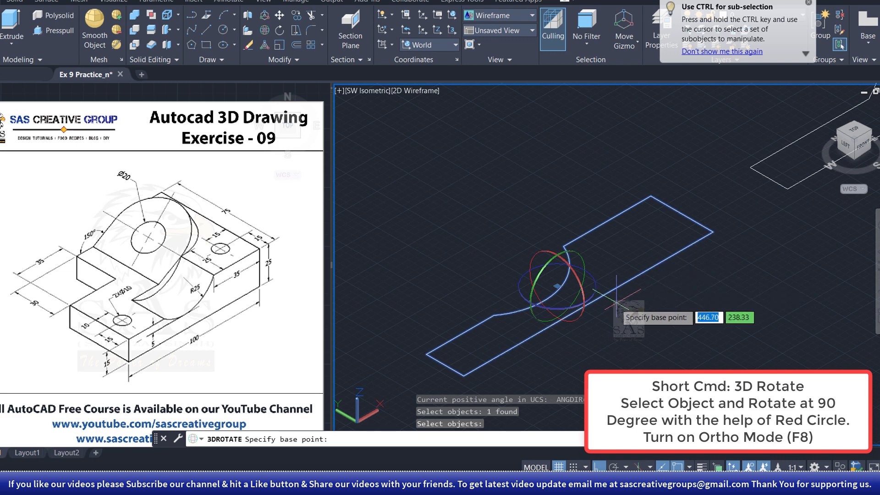
click(588, 303)
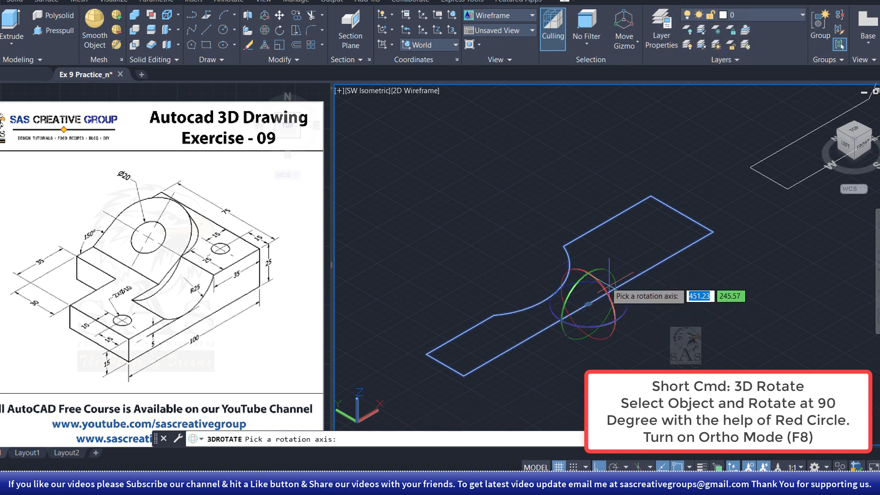
click(591, 275)
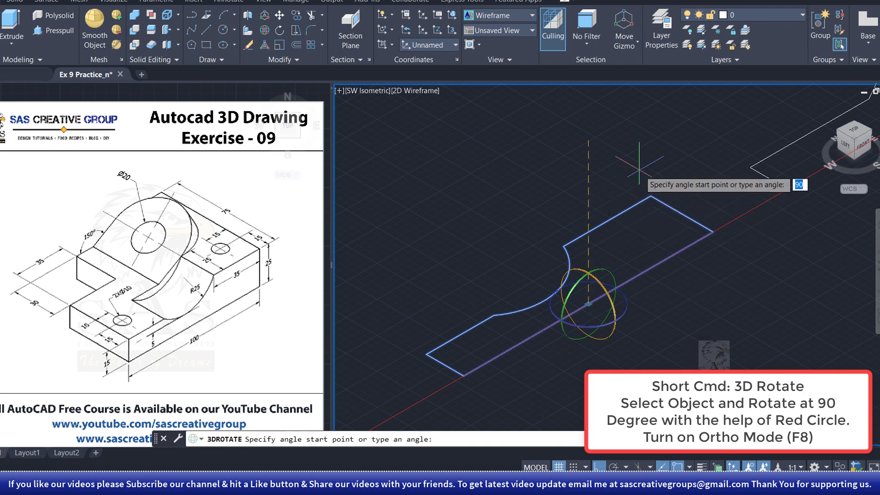
key(Return)
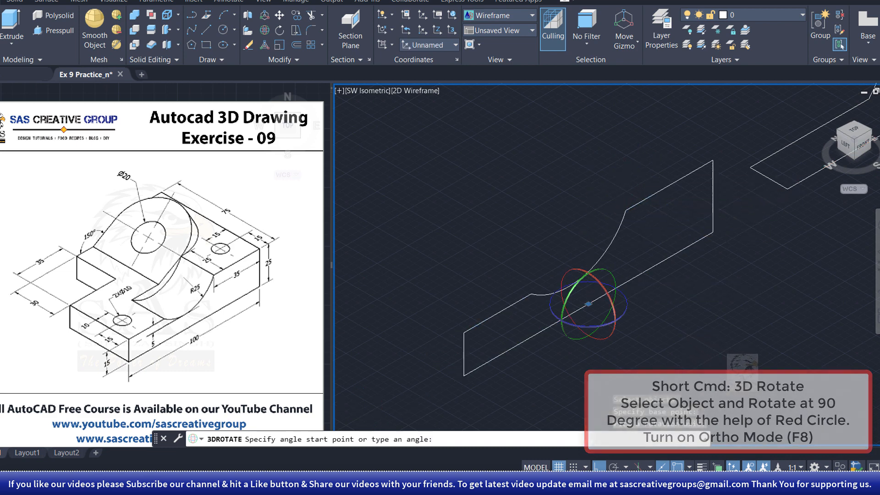
Step: 3D-rotate the sloped profile 90 degrees about the X axis at its bottom edge's midpoint
middle_drag(664, 235, 491, 342)
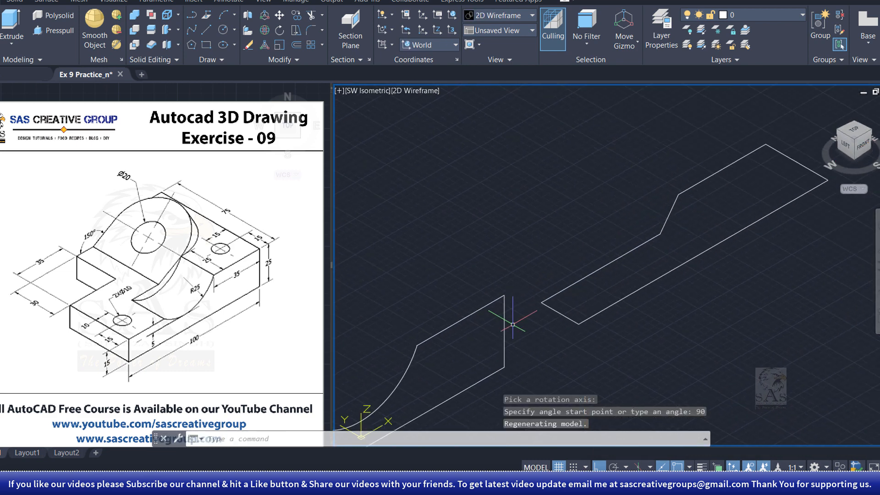
click(265, 32)
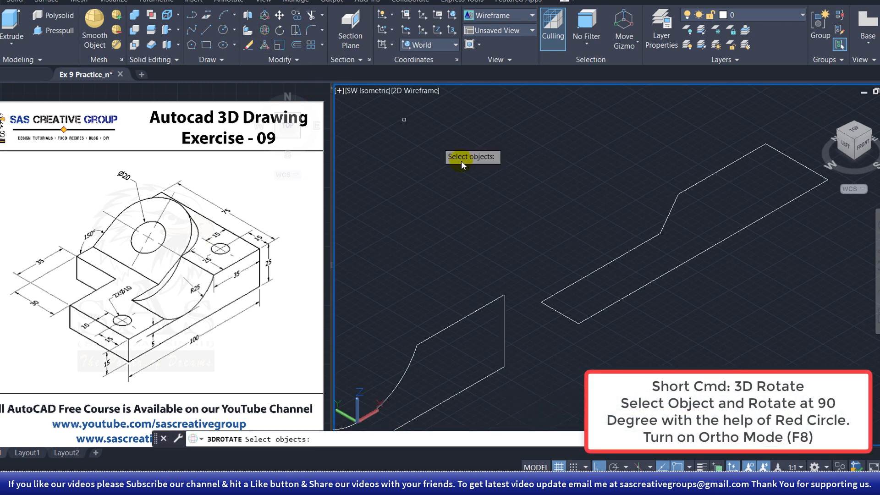
click(649, 282)
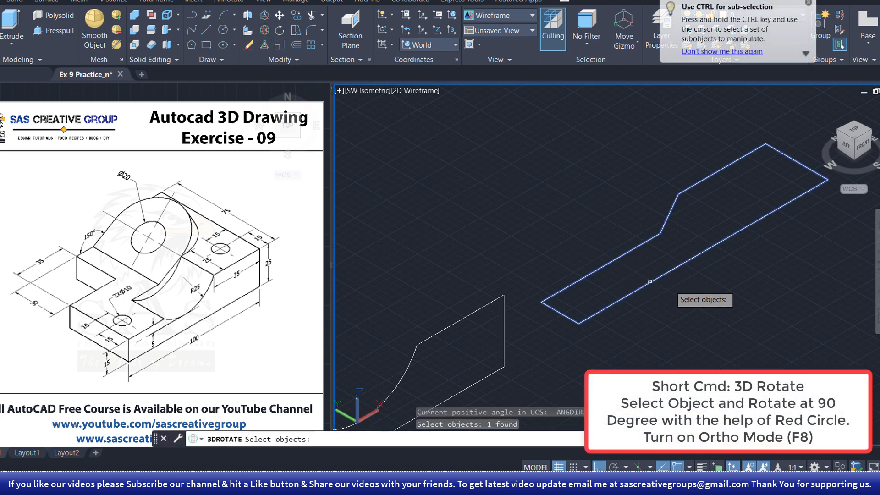
key(Return)
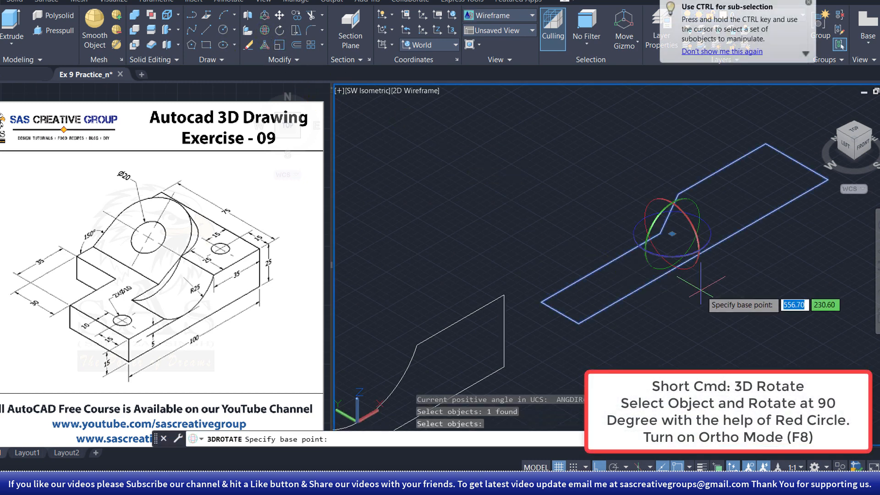
click(703, 252)
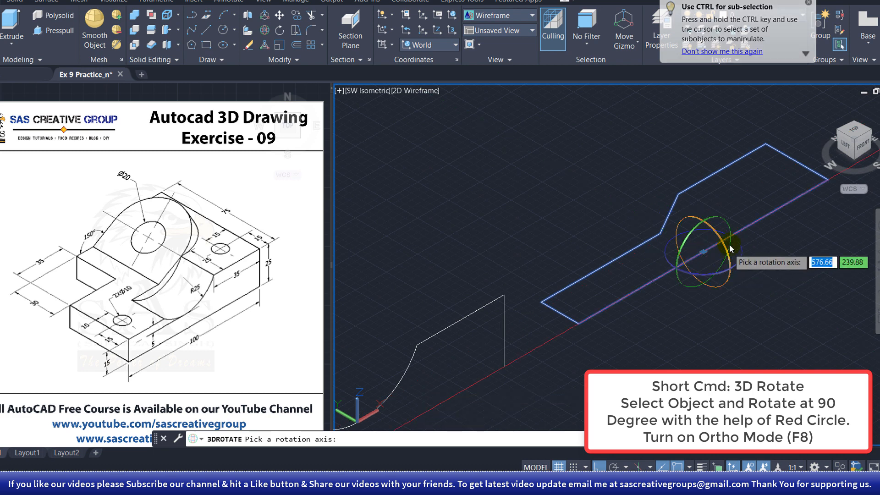
click(719, 228)
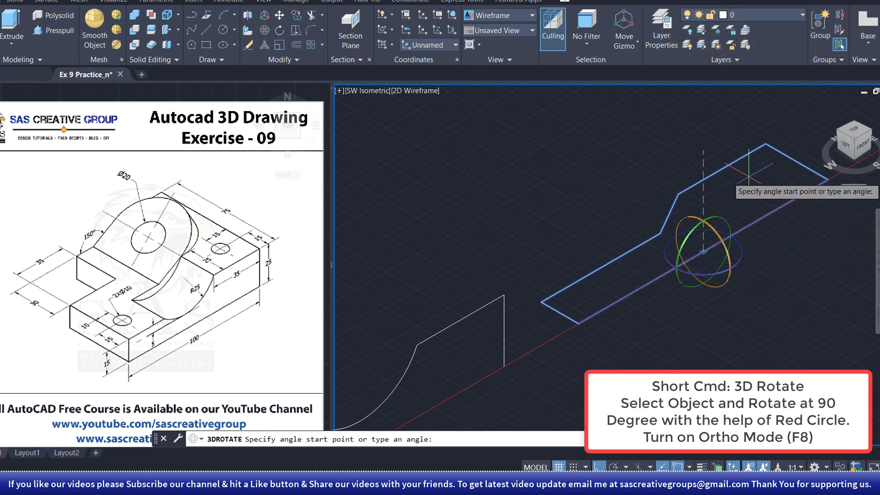
text(90)
key(Return)
key(Escape)
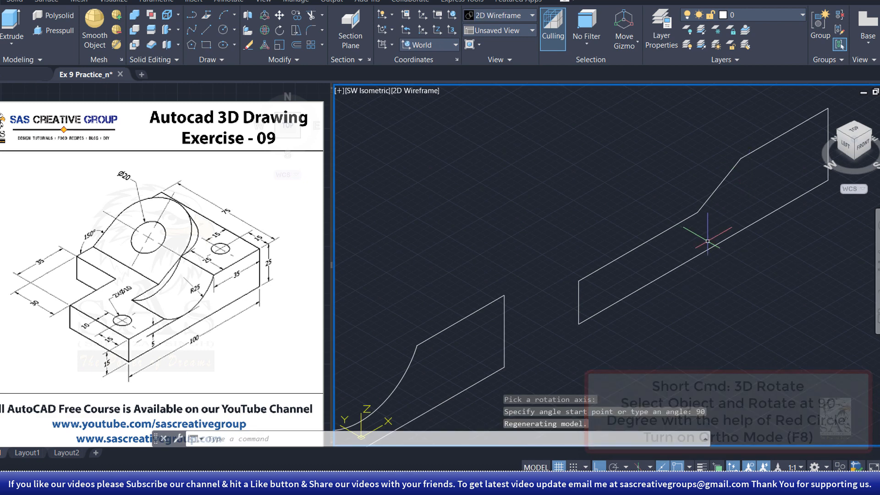
Step: Change the isometric view's visual style from 2D Wireframe to Shaded
scroll(639, 315, down, 3)
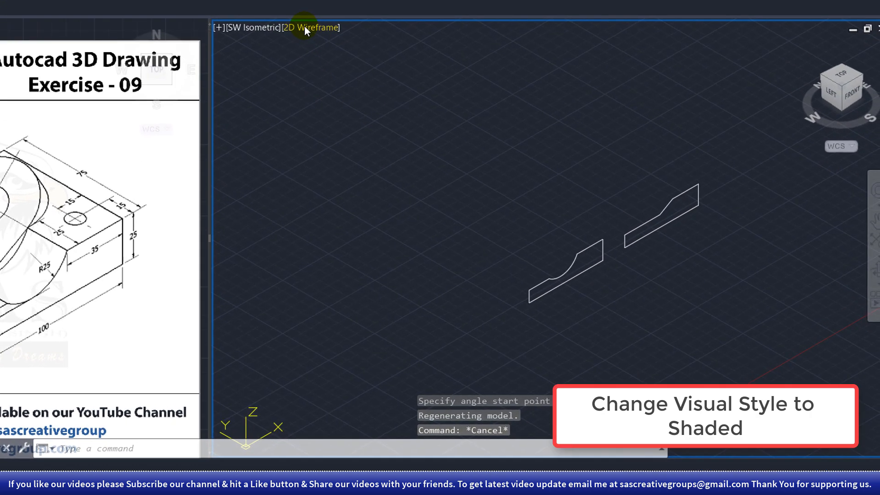
click(322, 39)
click(365, 116)
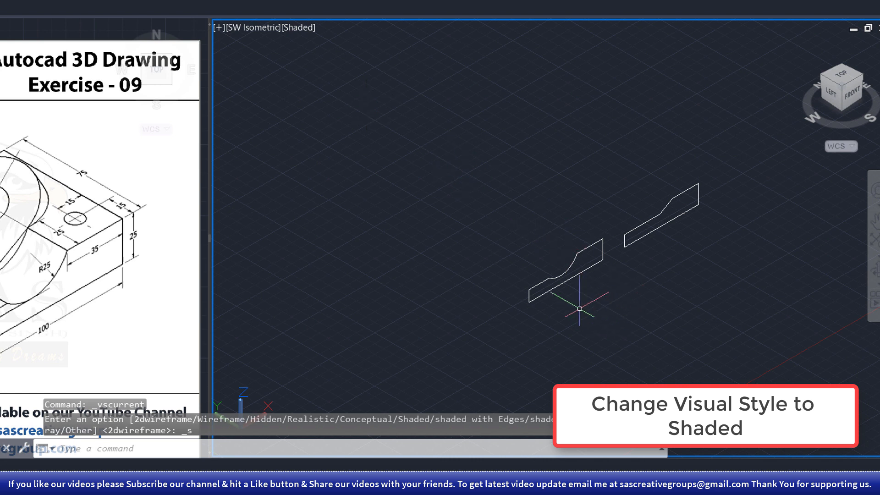
Step: Extrude the upright arc profile 25 units toward the back
scroll(580, 308, up, 3)
scroll(582, 289, down, 2)
text(e)
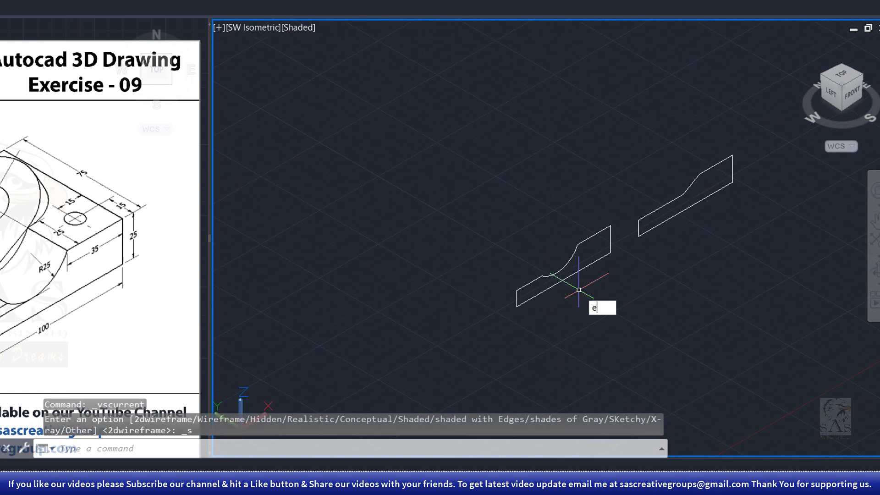
text(xt)
key(Return)
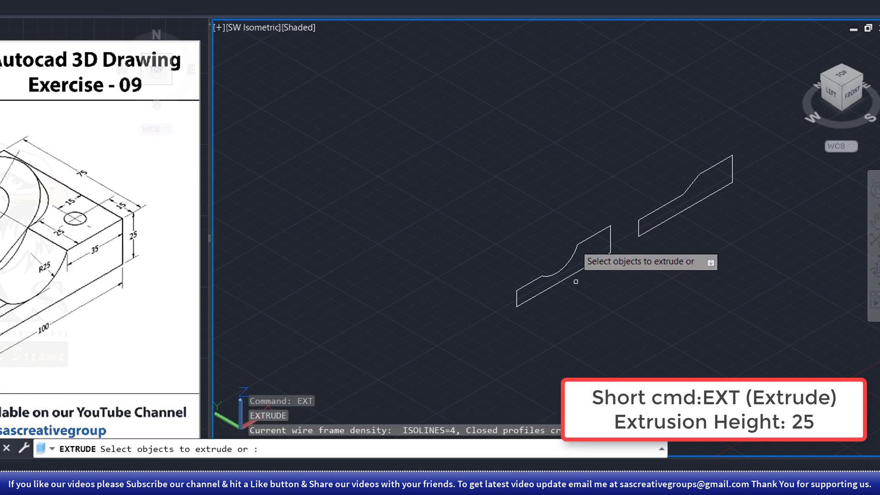
click(581, 241)
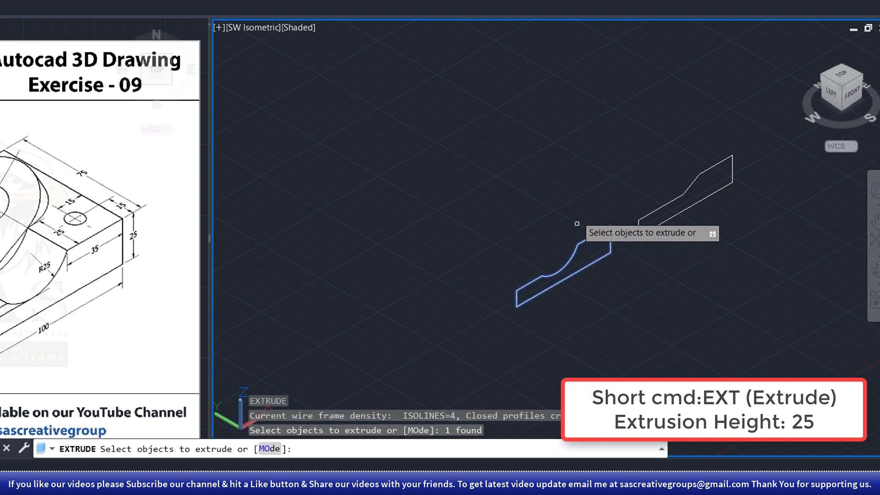
right_click(574, 216)
click(587, 224)
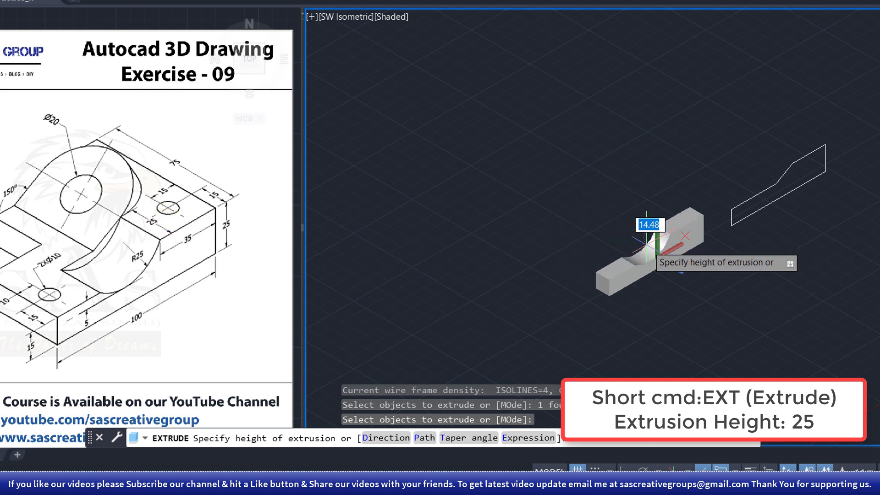
text(5)
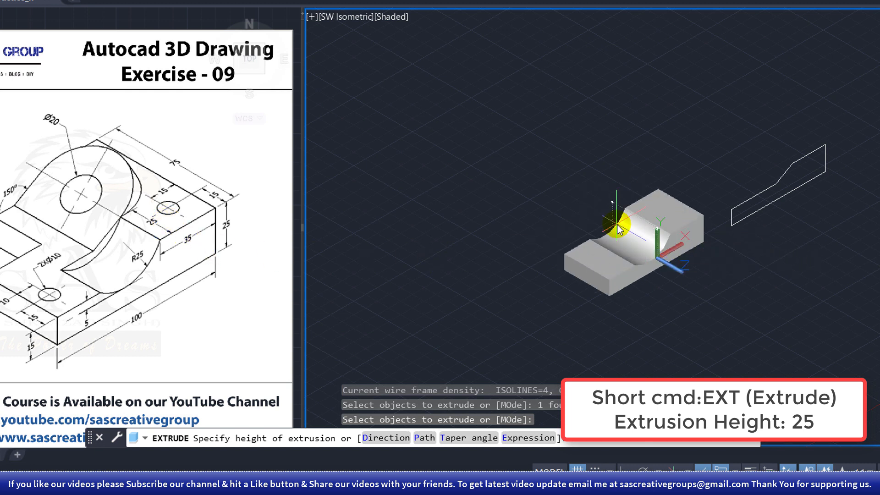
key(Return)
Step: Extrude the upright sloped profile 50 units toward the back
scroll(619, 226, up, 1)
scroll(734, 239, down, 4)
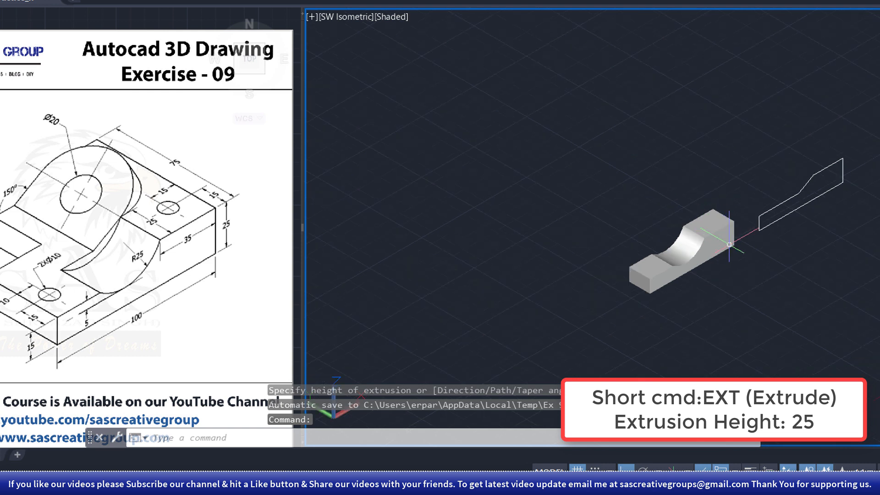
scroll(755, 233, up, 3)
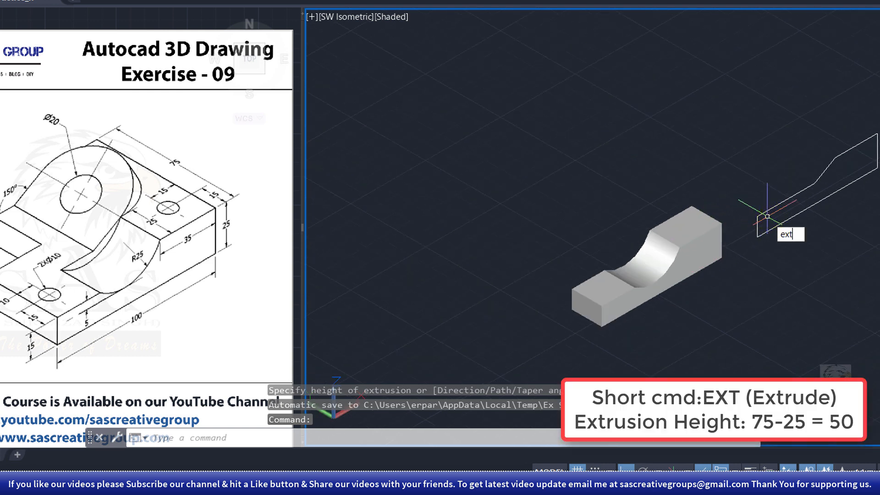
key(Return)
click(786, 203)
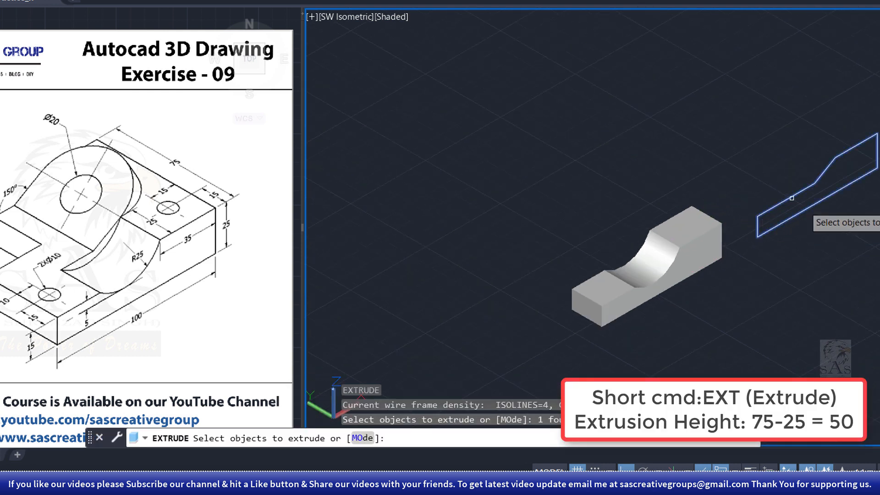
key(Return)
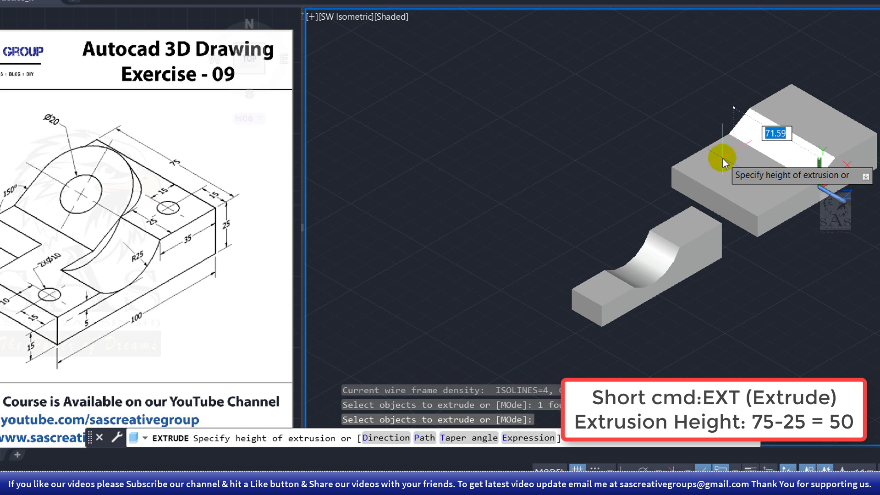
key(Return)
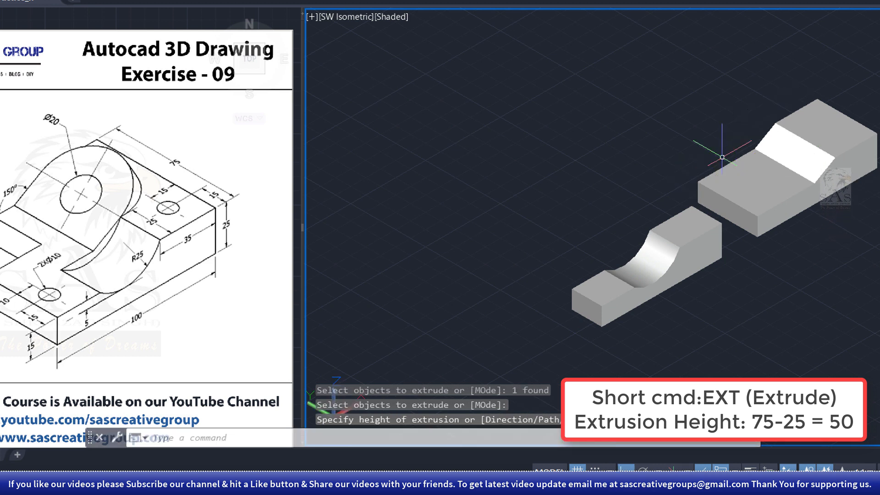
key(Escape)
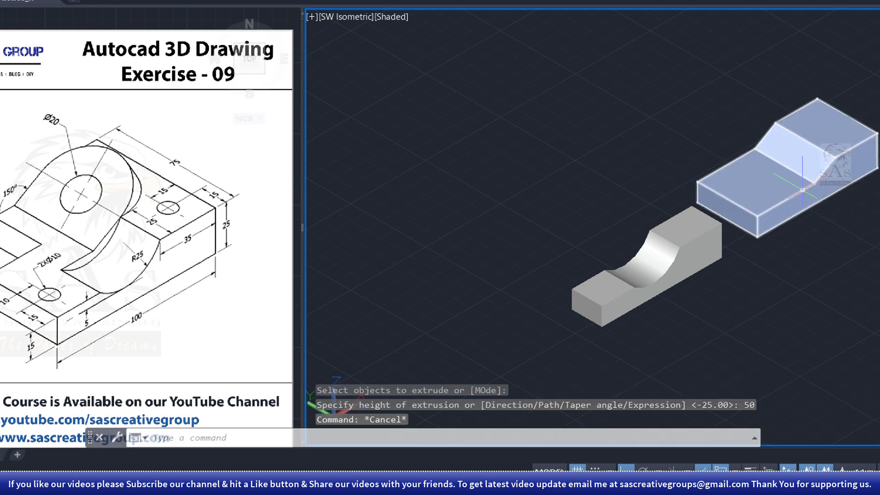
Step: Move the sloped solid by its lower front corner onto the arc solid's matching lower rear corner so they sit flush
click(794, 189)
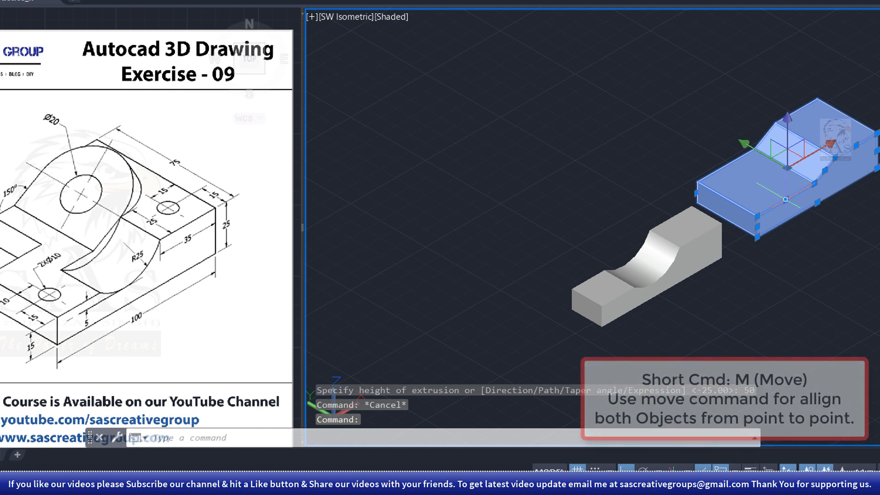
text(m)
key(Return)
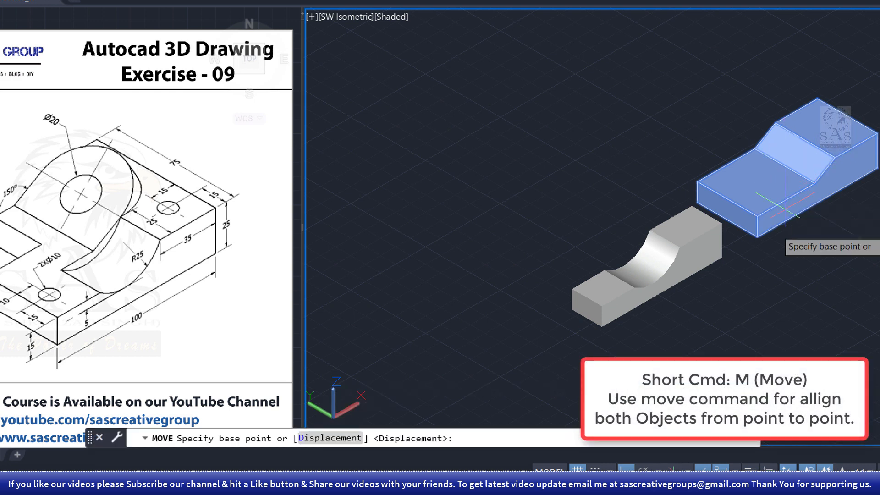
click(758, 237)
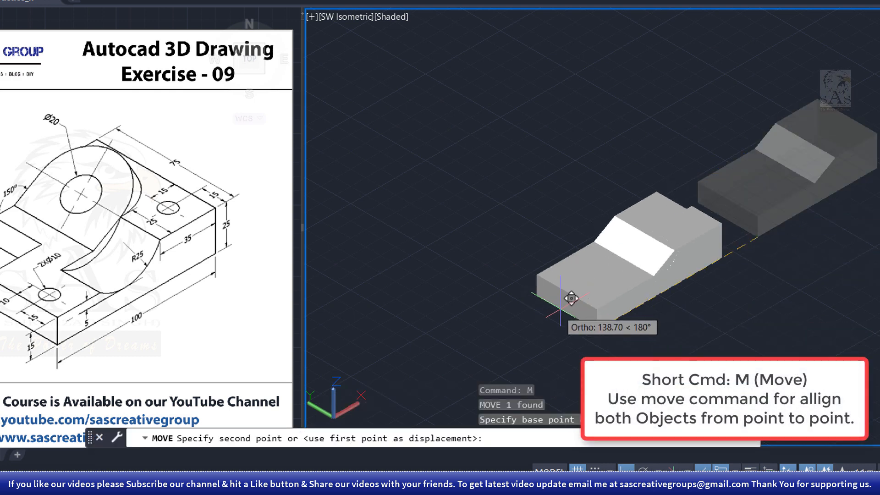
click(572, 308)
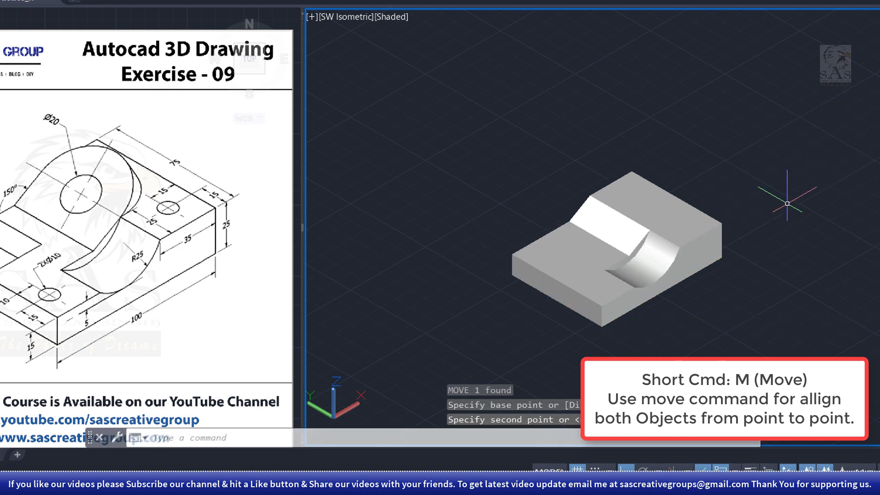
Step: Merge the arc solid and the sloped solid into one solid with Union
text(uni)
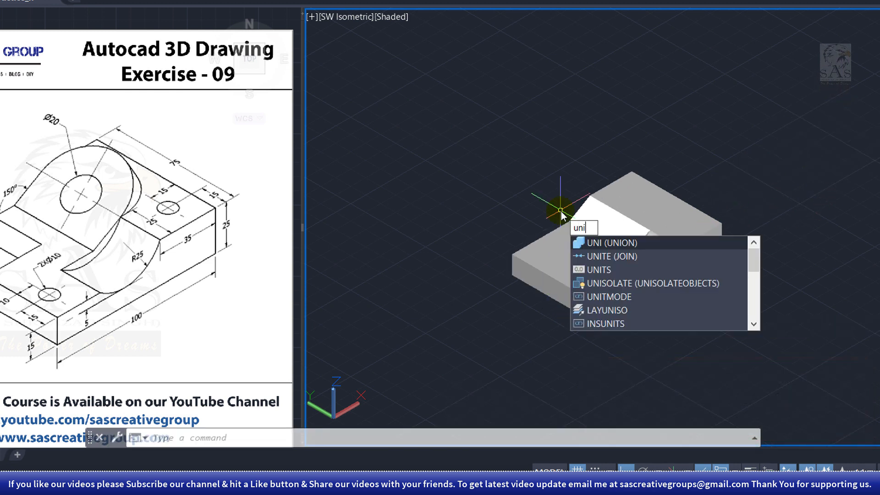
key(Return)
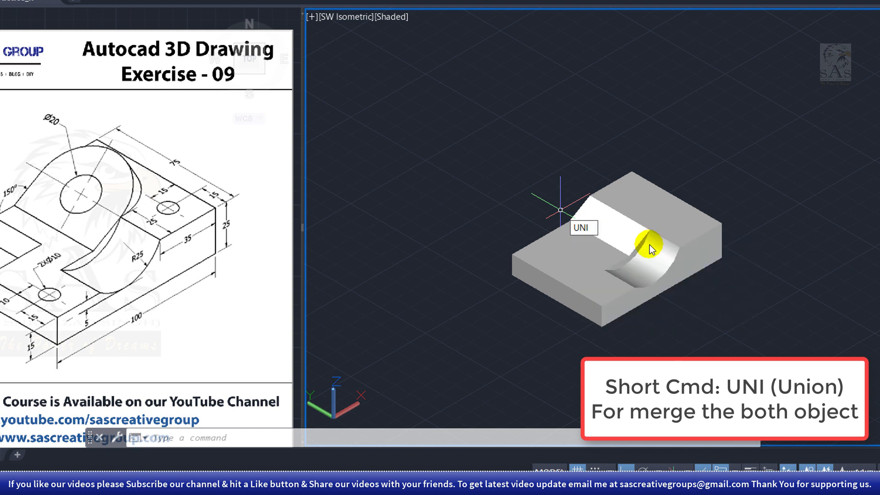
click(691, 238)
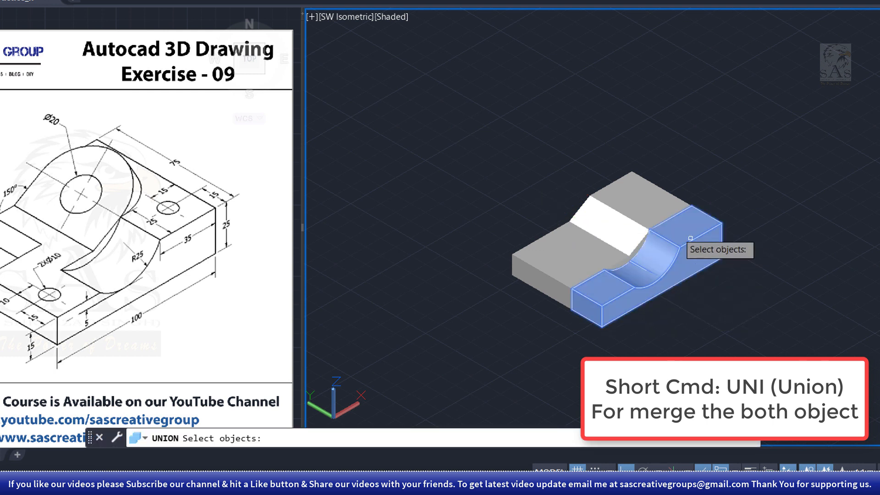
click(648, 218)
key(Return)
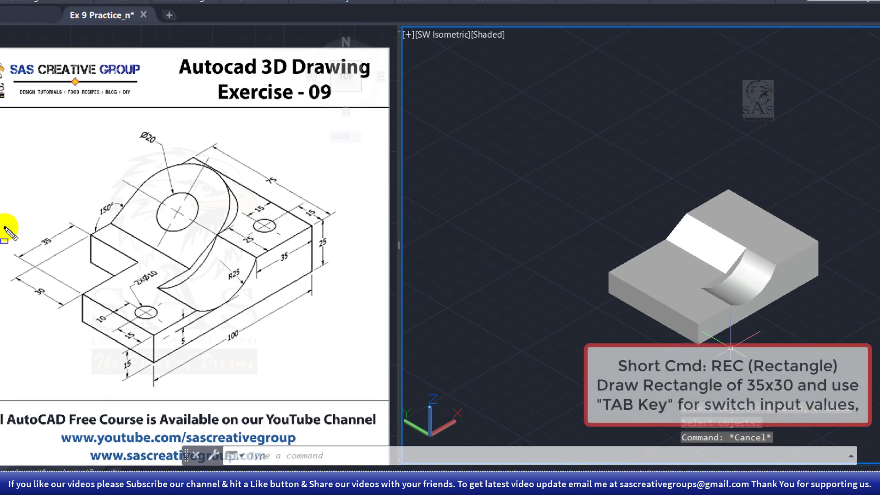
drag(5, 228, 153, 322)
drag(35, 236, 57, 250)
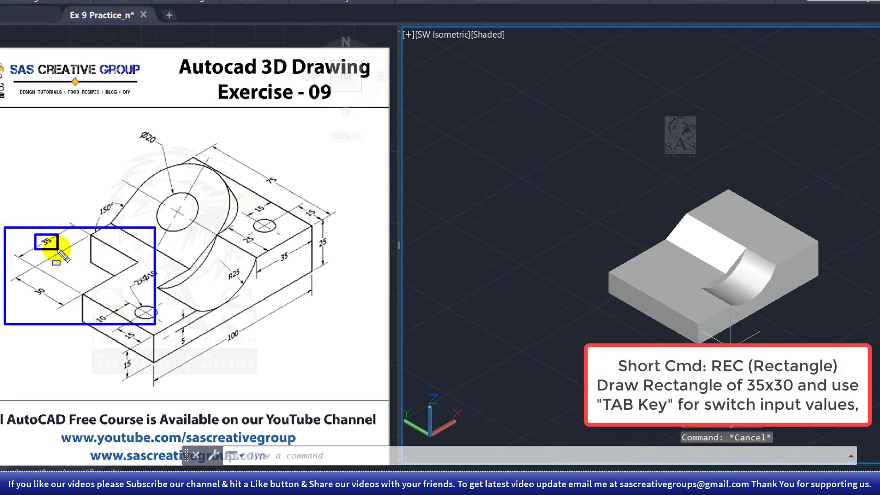
drag(27, 290, 60, 305)
key(Escape)
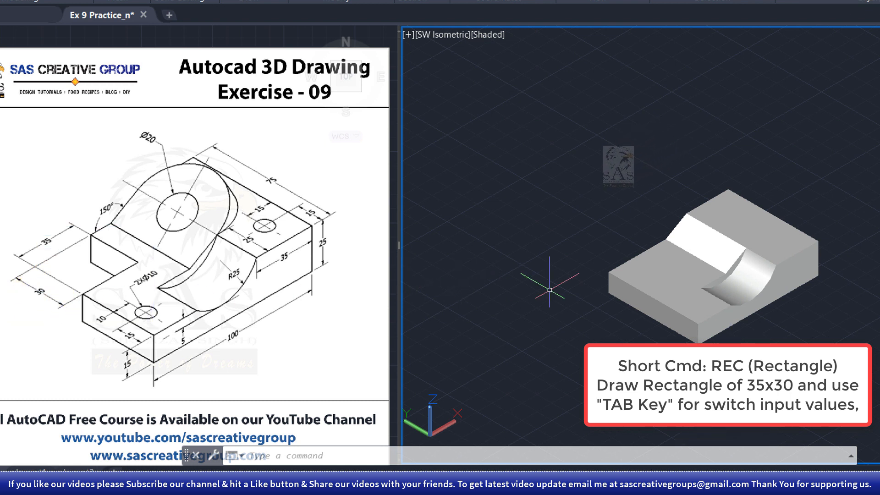
Step: Draw a 35 x 30 rectangle on the lower top face from its outer rear corner, with 35 along the part's length
text(r)
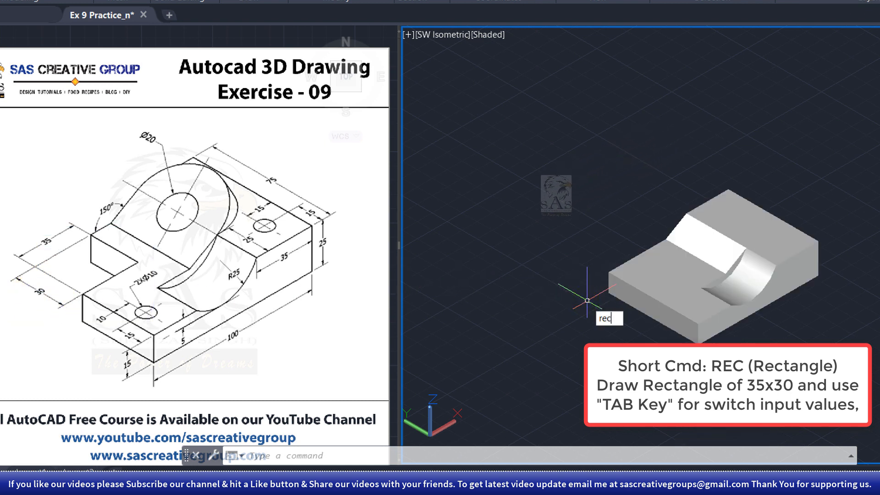
text(ec)
key(Return)
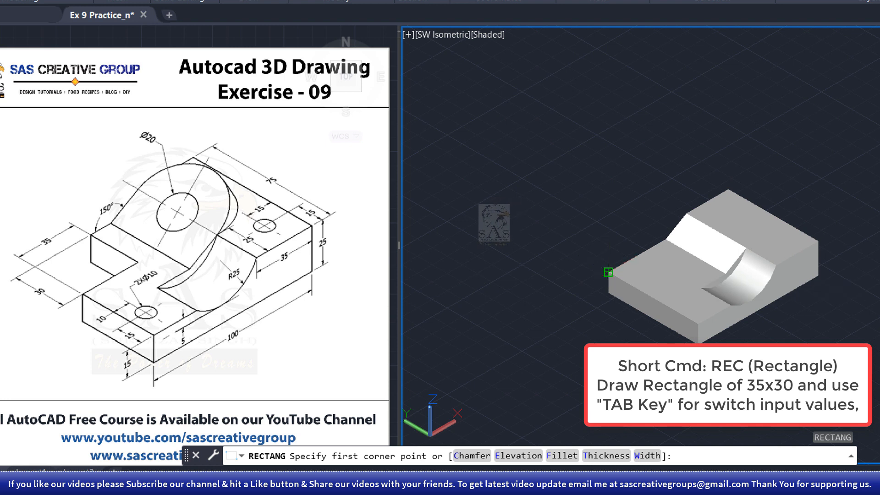
click(609, 272)
text(35)
key(Tab)
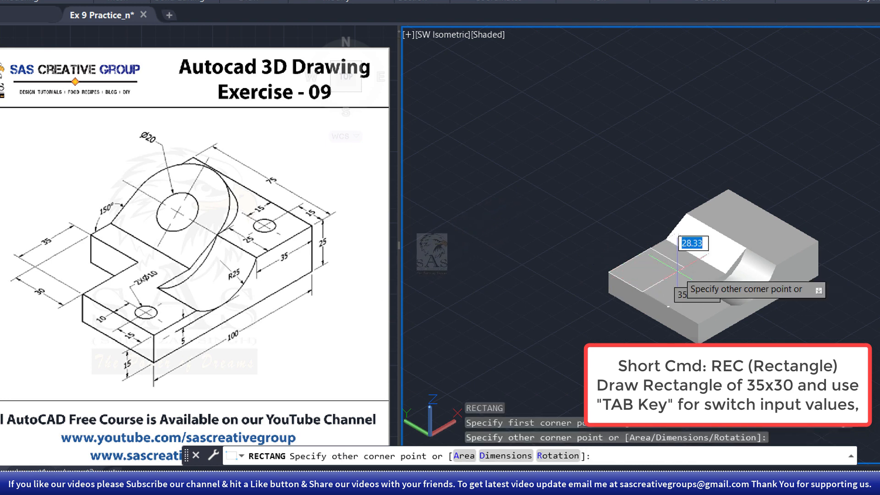
key(Tab)
key(Return)
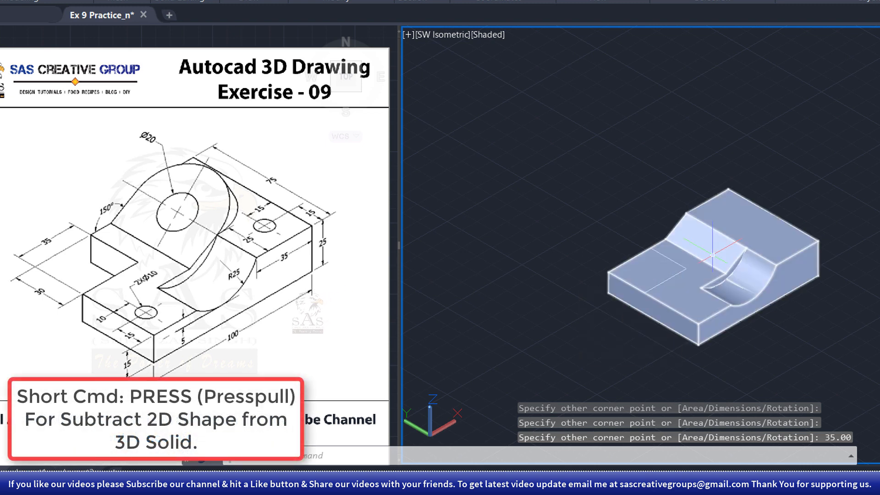
Step: Cut the 35 x 30 rectangle down through the solid with Presspull to form the corner notch
text(pre)
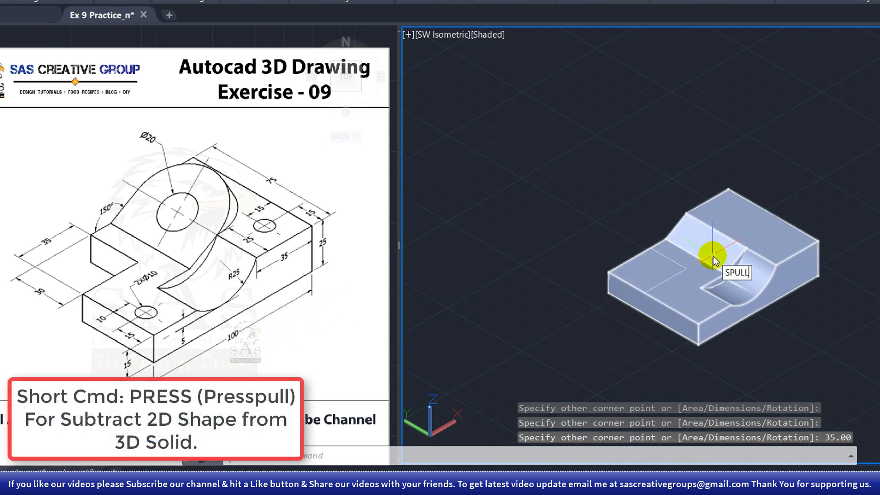
text(sspull)
key(Return)
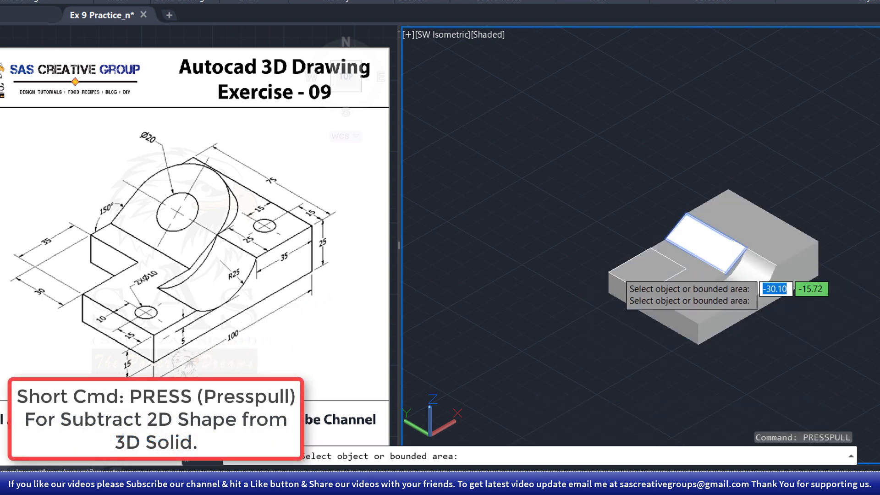
click(644, 270)
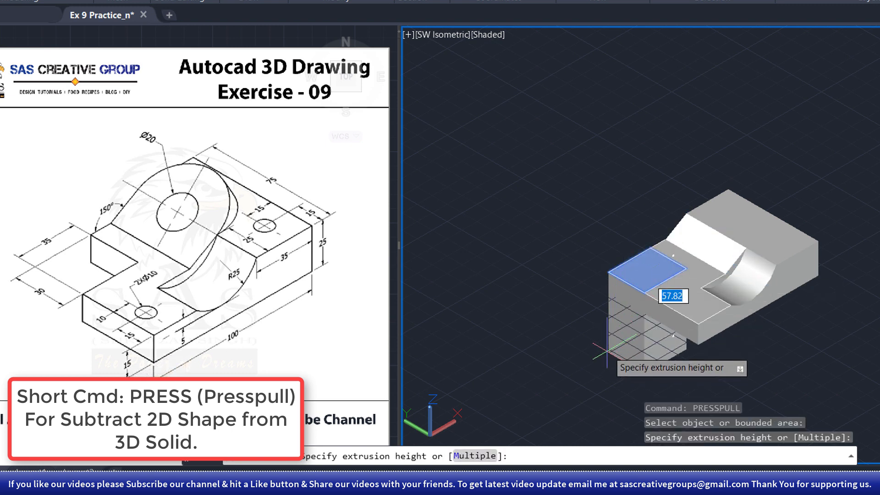
click(608, 351)
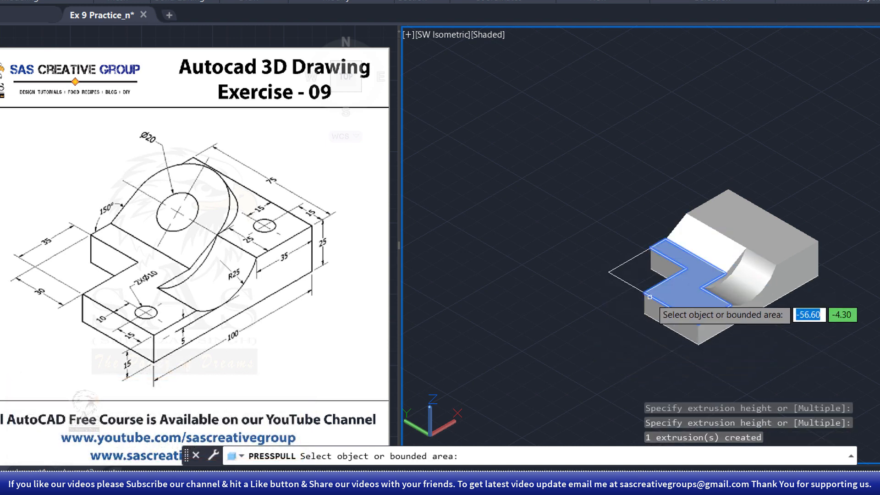
key(Return)
Step: Delete the leftover rectangle outline above the corner notch
scroll(718, 297, up, 3)
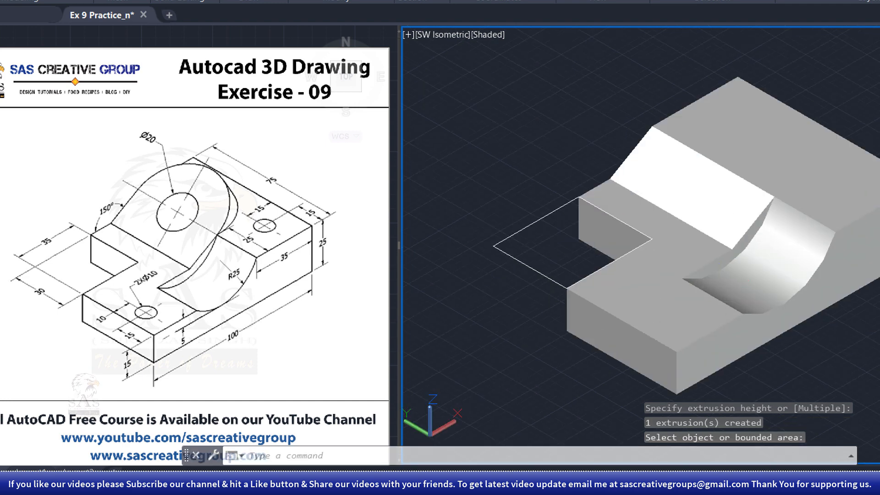
click(570, 250)
click(526, 276)
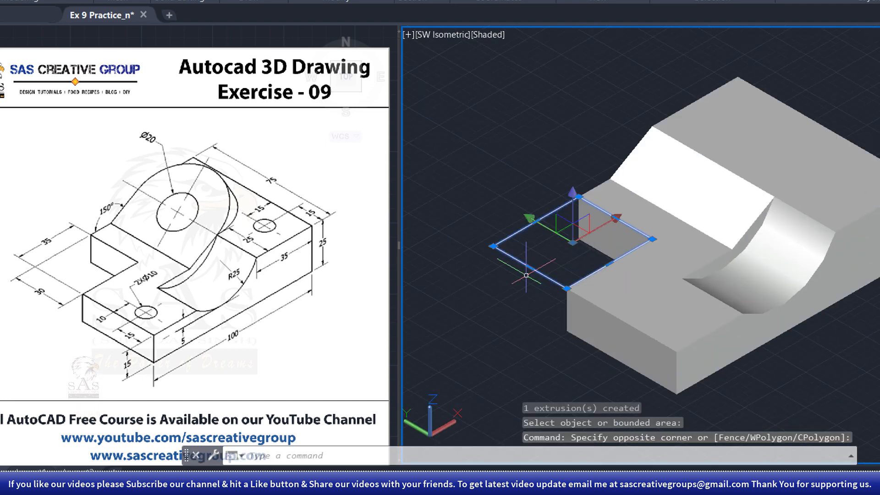
key(Delete)
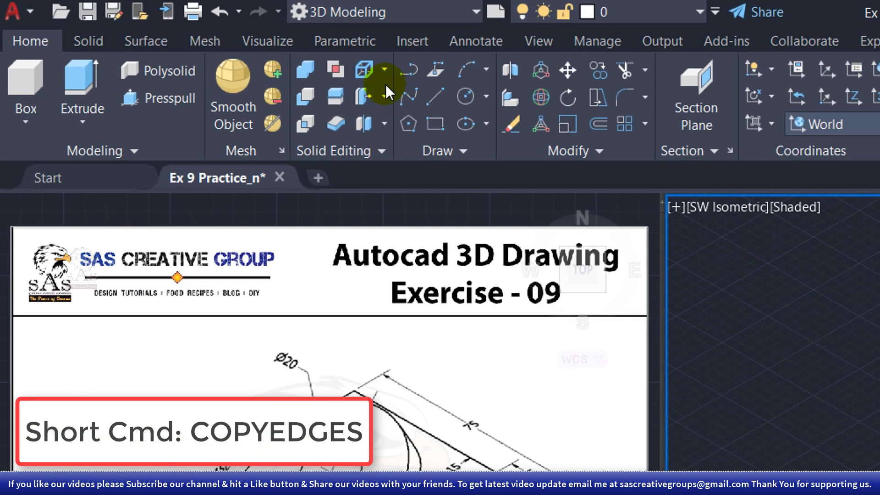
Step: Copy the outer end edge of the lower top face 10 units inward along the part's length with Copy Edges
click(212, 39)
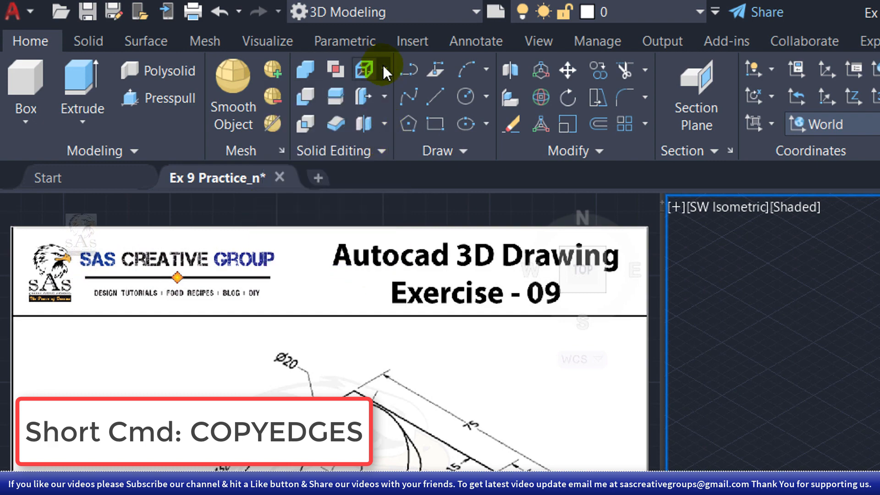
click(385, 69)
click(340, 237)
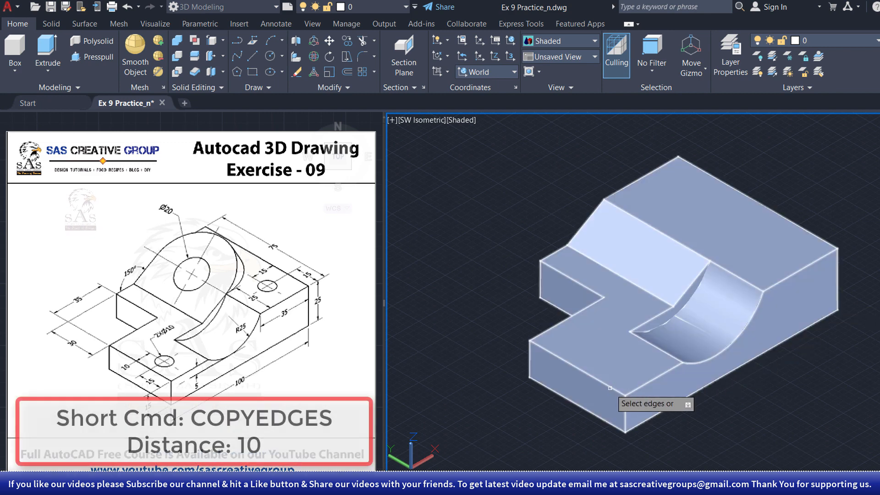
click(595, 377)
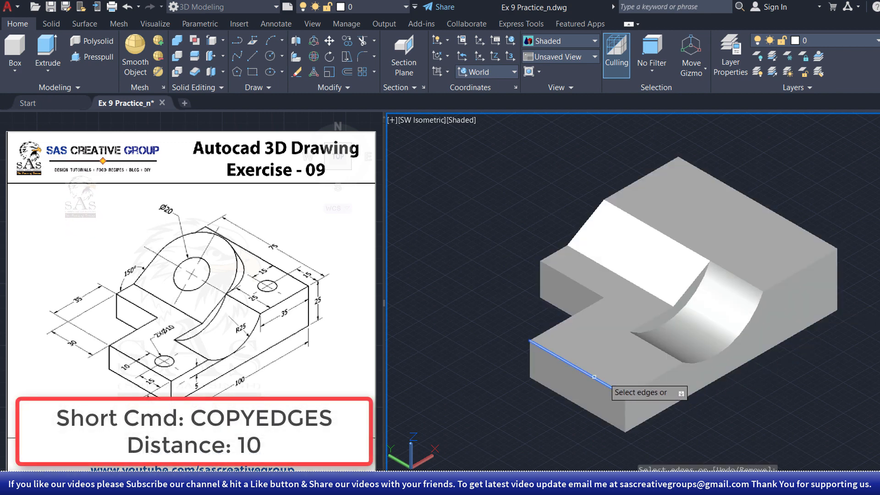
right_click(765, 422)
click(807, 298)
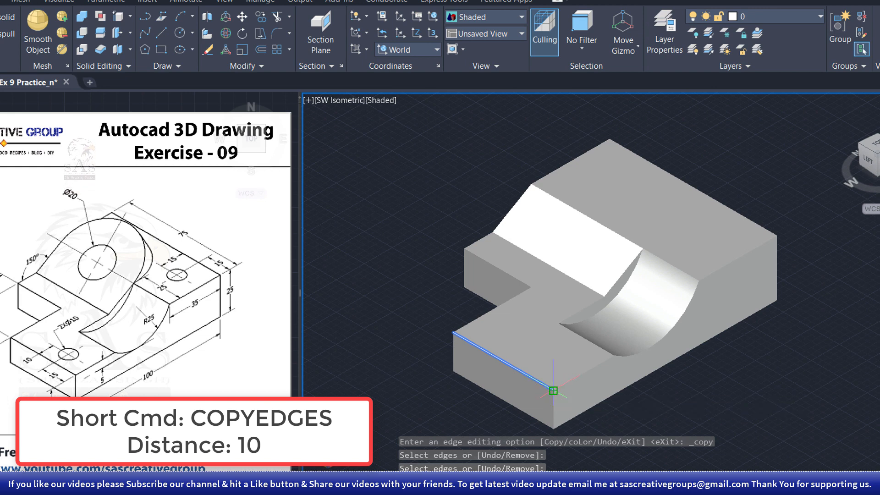
click(553, 390)
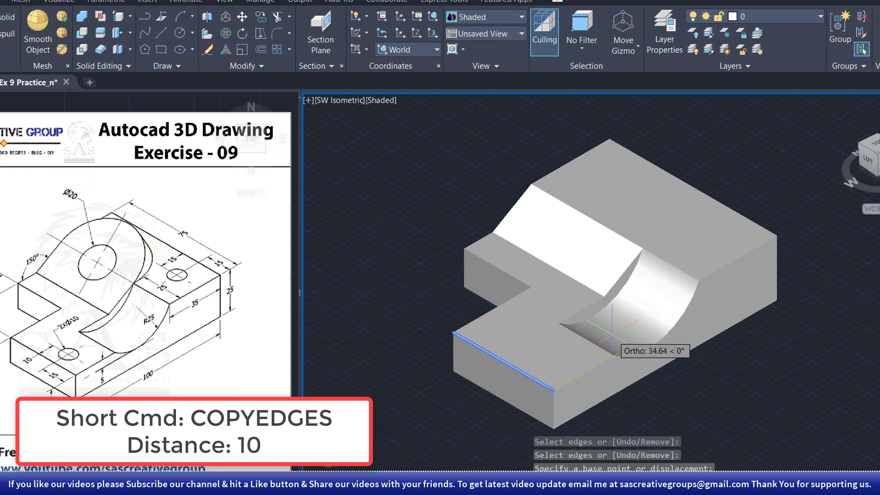
text(10)
key(Return)
key(Escape)
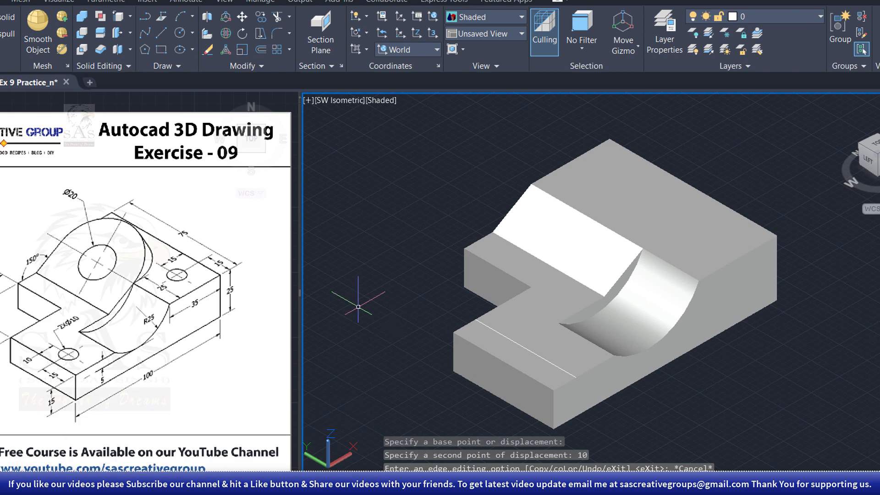
Step: Copy the front side edge of the lower top face 15 units inward toward the notch side
click(118, 17)
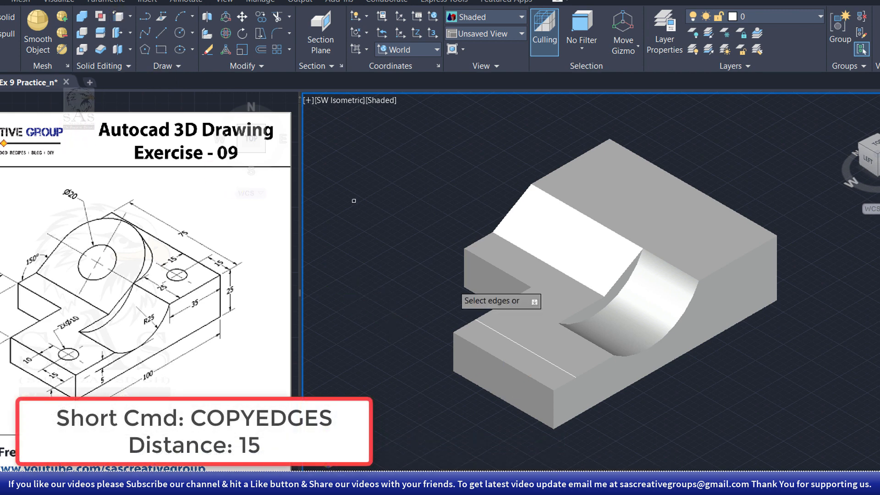
click(569, 382)
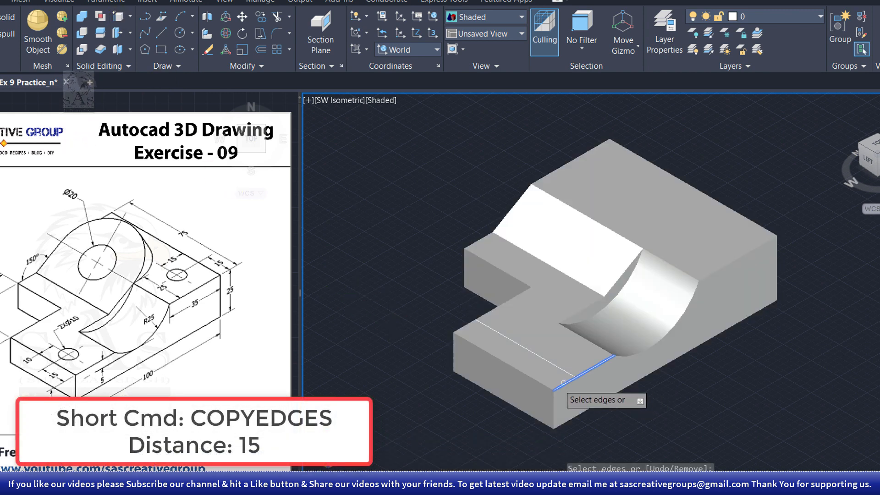
right_click(479, 408)
click(523, 285)
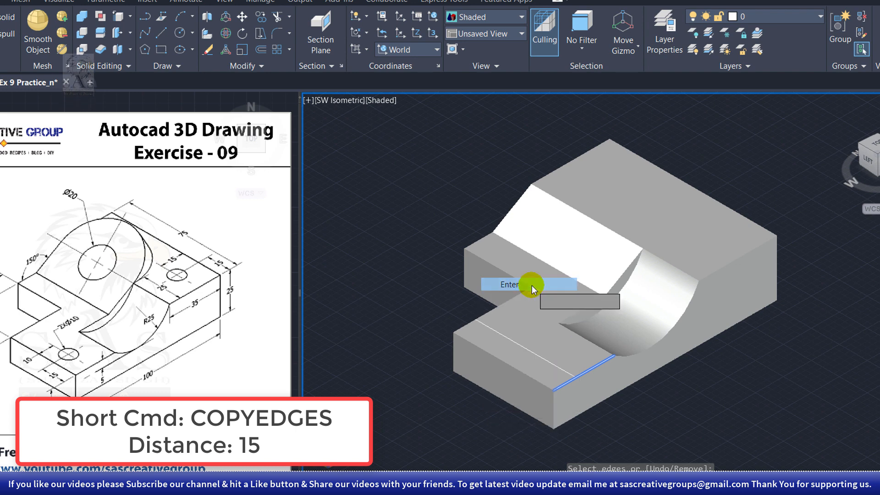
click(554, 389)
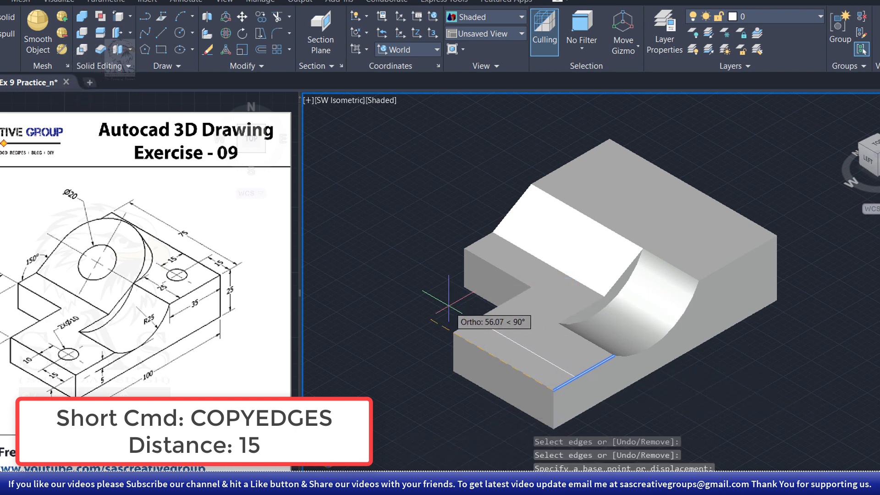
text(15)
key(Return)
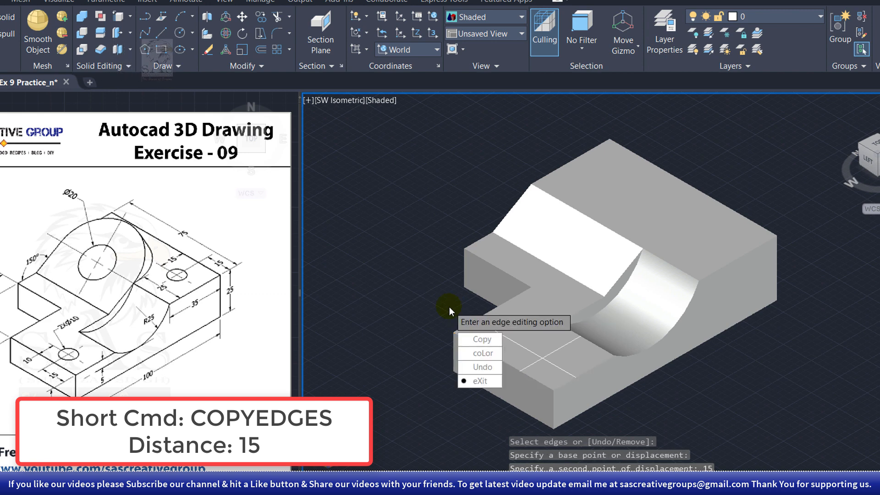
key(Return)
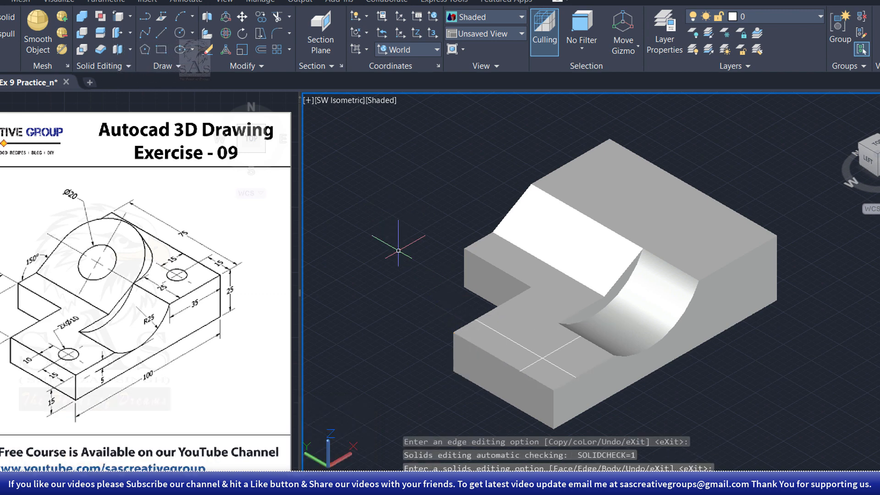
Step: Draw a circle of radius 5 on the lower top face, centred where the two copied edges cross
text(c)
key(Return)
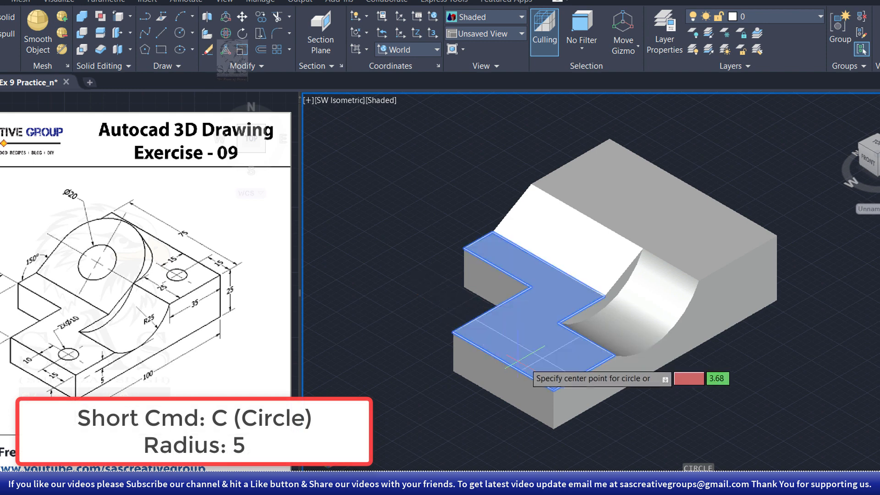
click(543, 358)
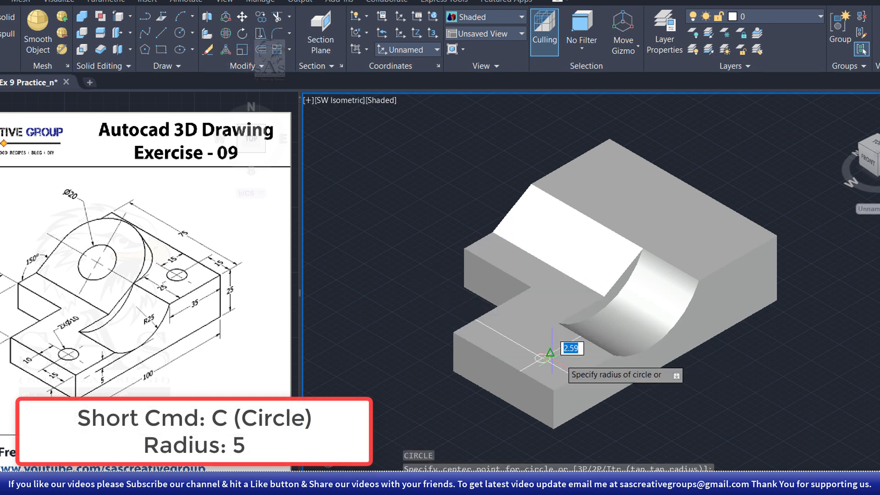
key(Escape)
key(Escape)
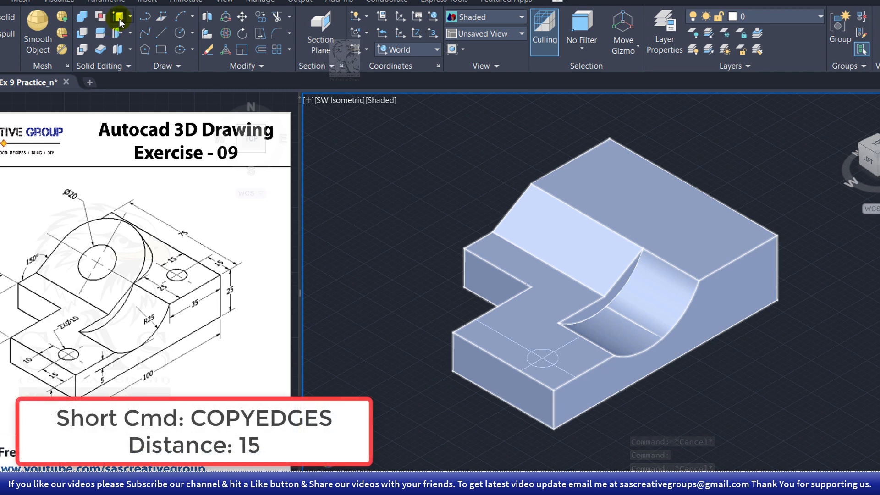
Step: Copy the outer end edge of the upper top face 15 units inward along the part's length
click(117, 32)
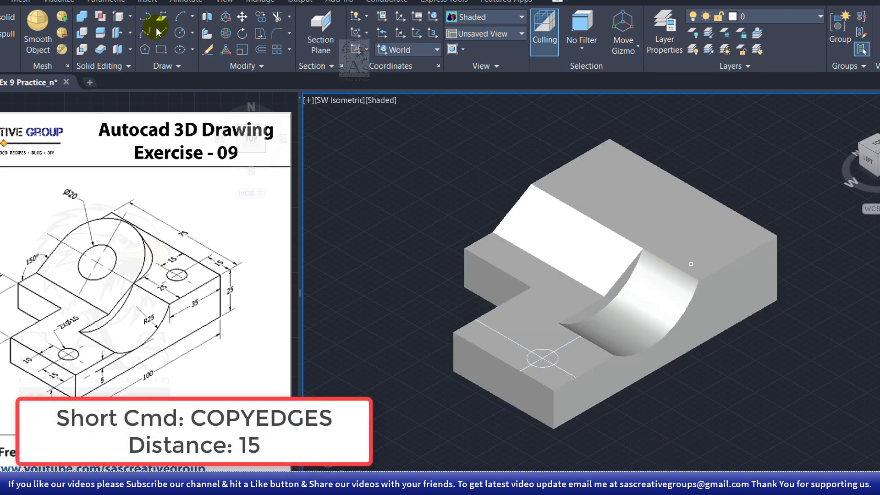
click(770, 227)
right_click(784, 210)
click(816, 218)
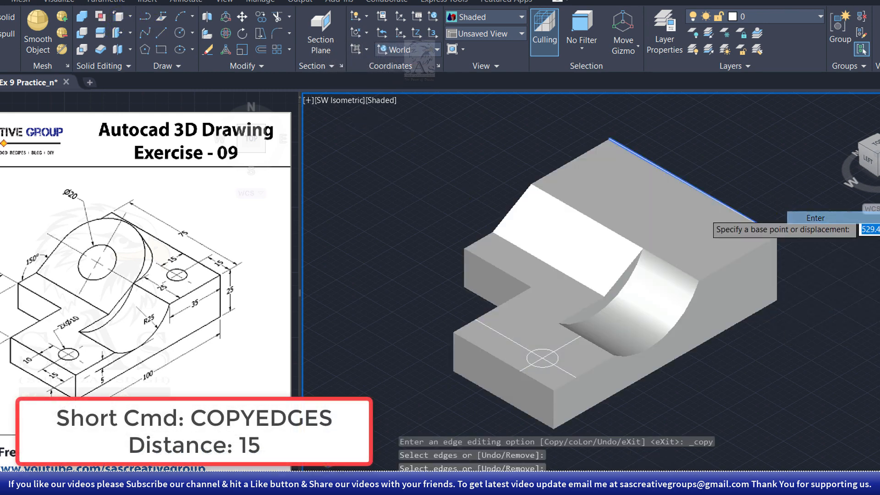
click(778, 235)
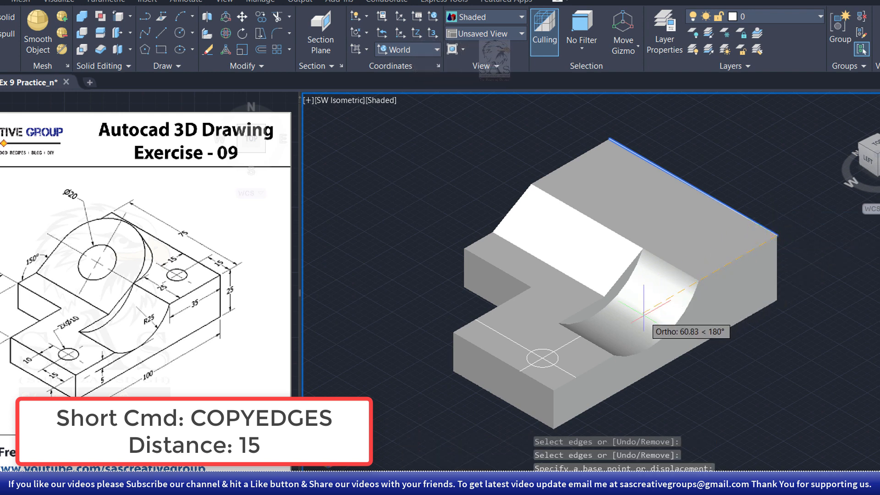
text(15)
key(Return)
key(Escape)
key(Escape)
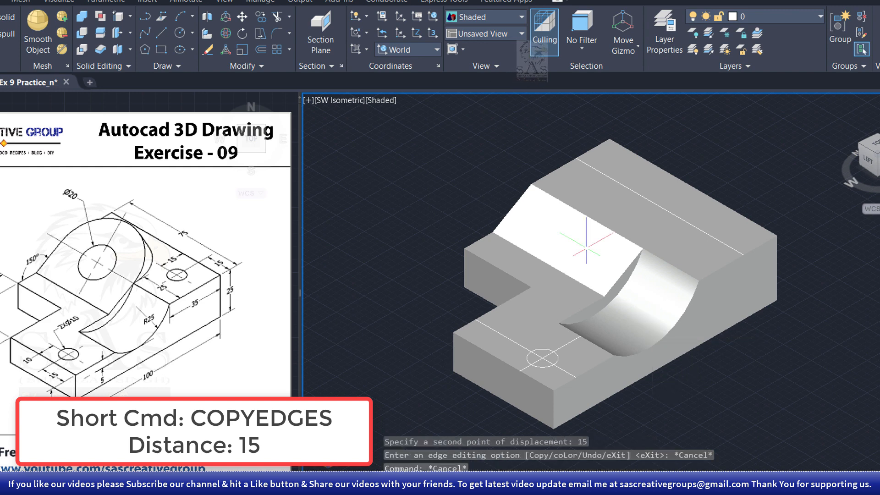
Step: Copy the front side edge of the upper top face 15 units inward across the part's width
click(117, 23)
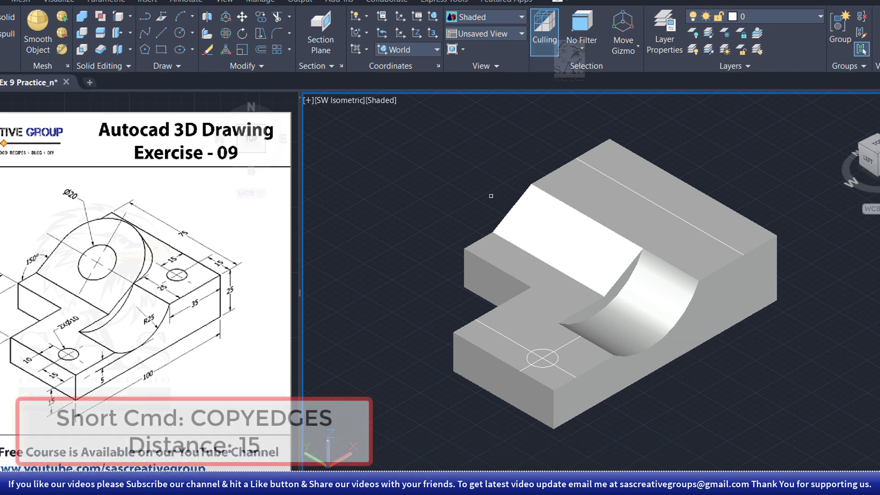
click(738, 259)
right_click(814, 257)
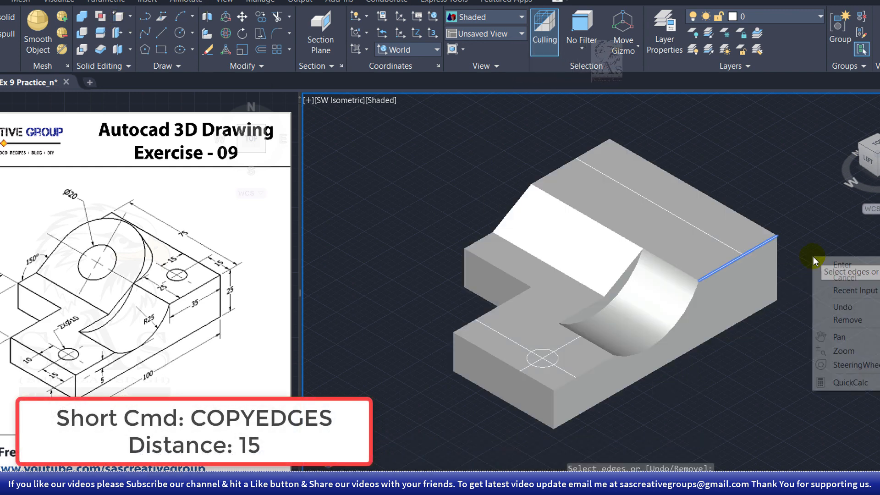
click(823, 263)
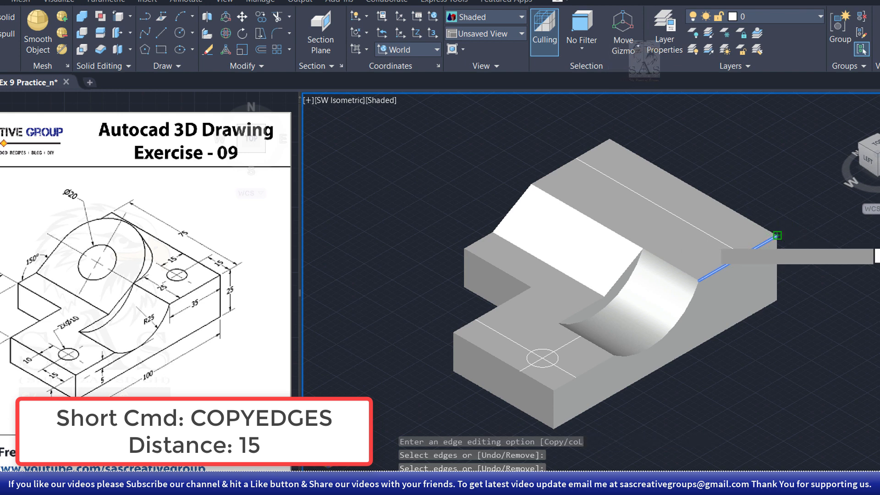
click(777, 235)
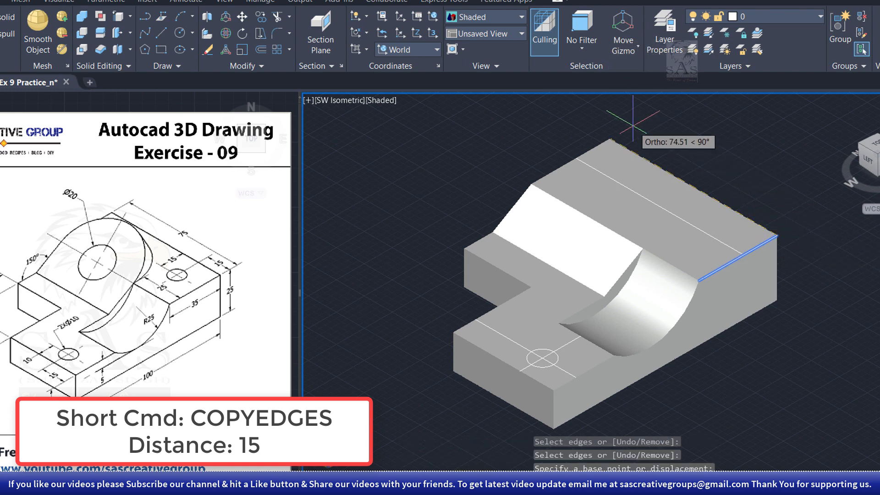
text(15)
key(Return)
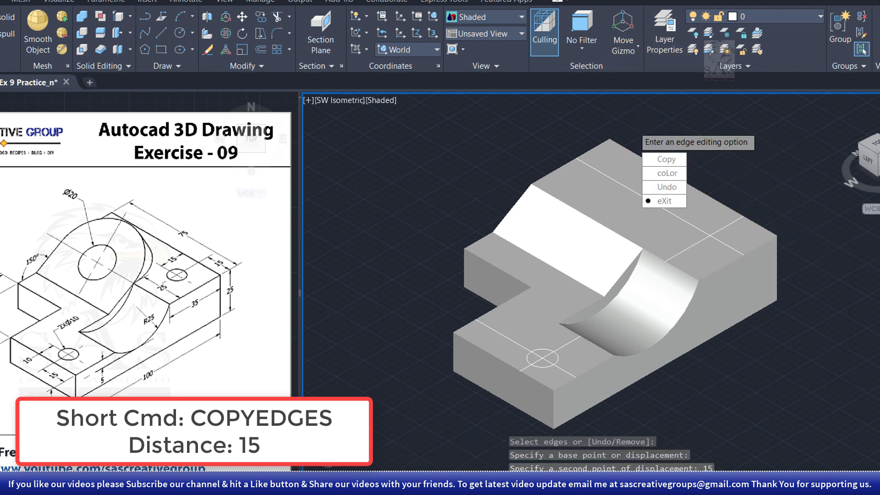
key(Escape)
key(Escape)
Step: Draw a radius 5 circle at the crossing of the upper face's copied edges and erase the guide lines on both faces
text(c)
key(Return)
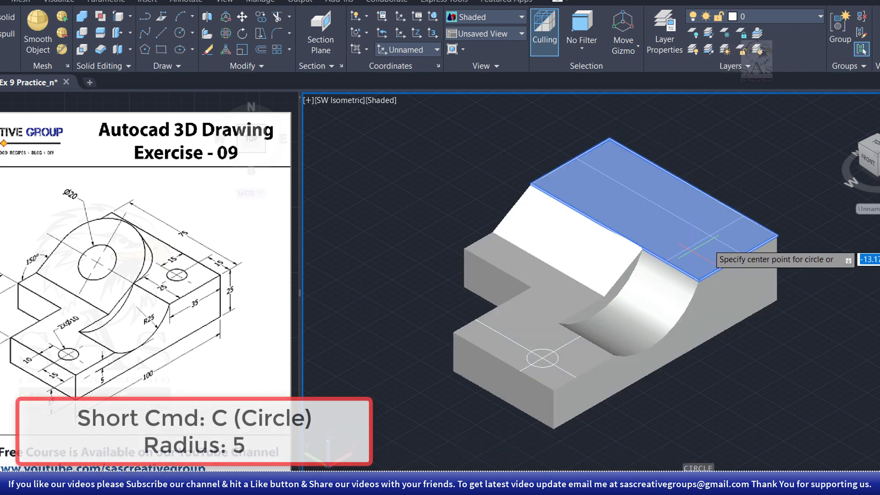
click(711, 235)
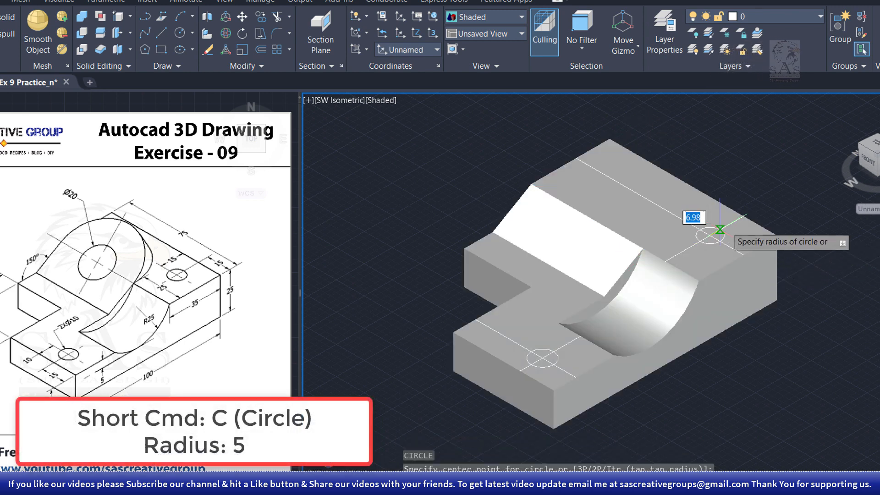
text(5)
key(Return)
key(Escape)
click(732, 223)
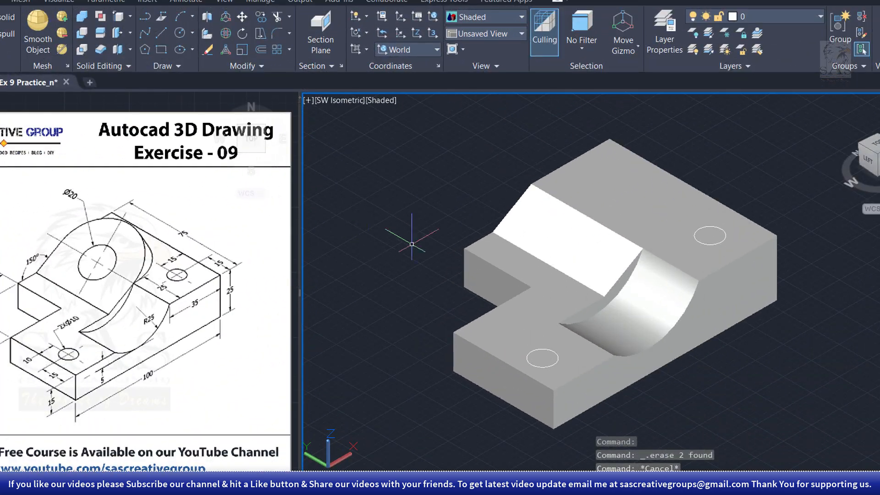
Step: Presspull the circle on the lower top face down through the body to cut a through hole
text(press)
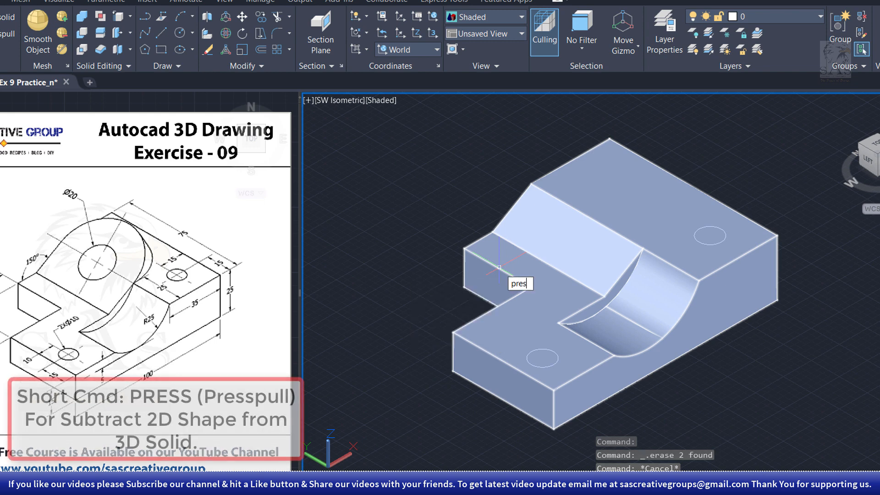
key(Return)
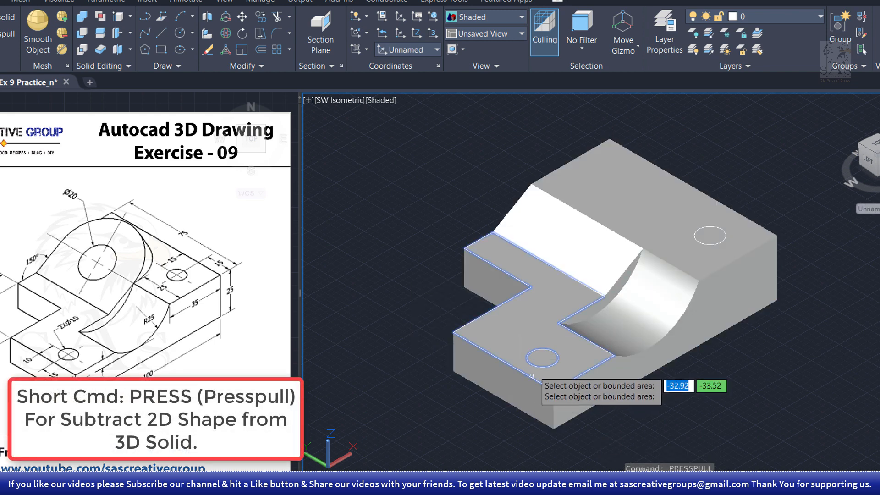
click(539, 359)
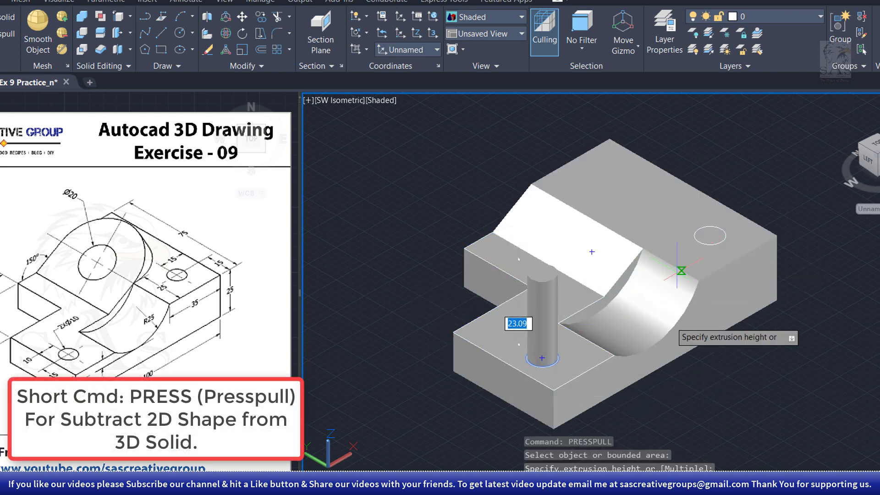
click(691, 407)
key(Return)
Step: Presspull the circle on the upper top face down through the body to cut the second hole
key(Return)
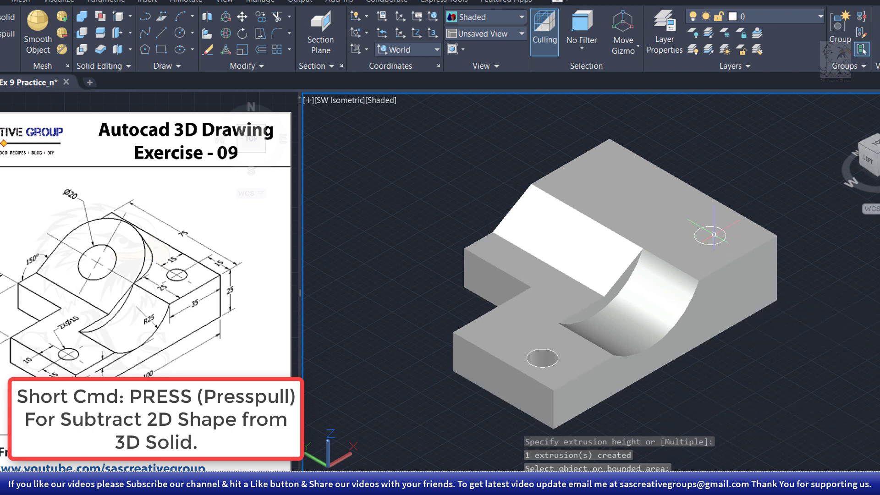
click(710, 235)
click(736, 349)
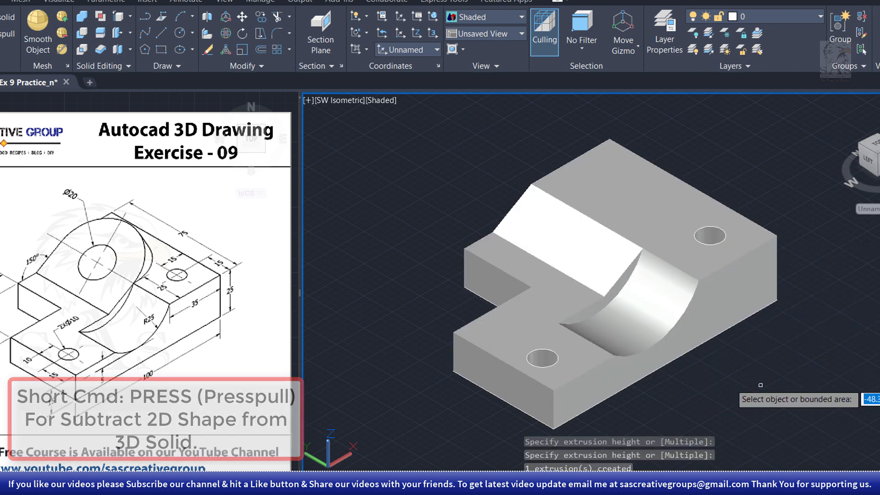
key(Escape)
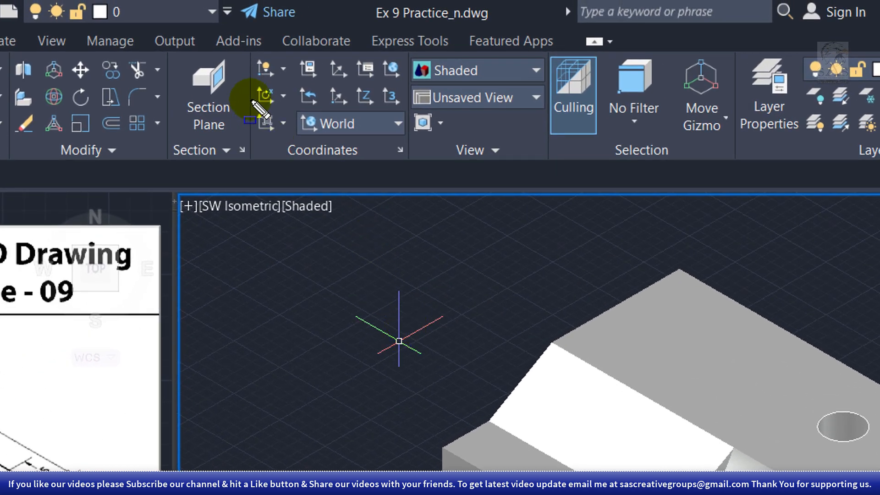
Step: Align the UCS to the inclined face of the solid using the Face option and accept the orientation
click(285, 123)
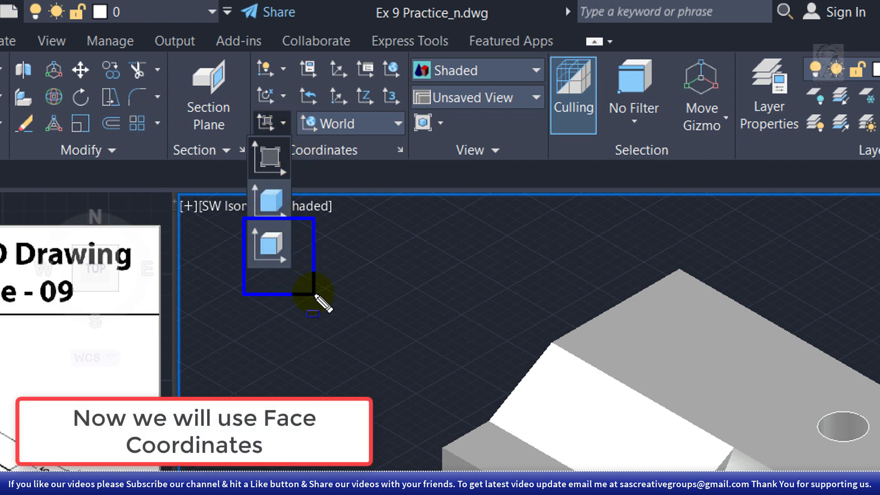
key(Escape)
click(286, 123)
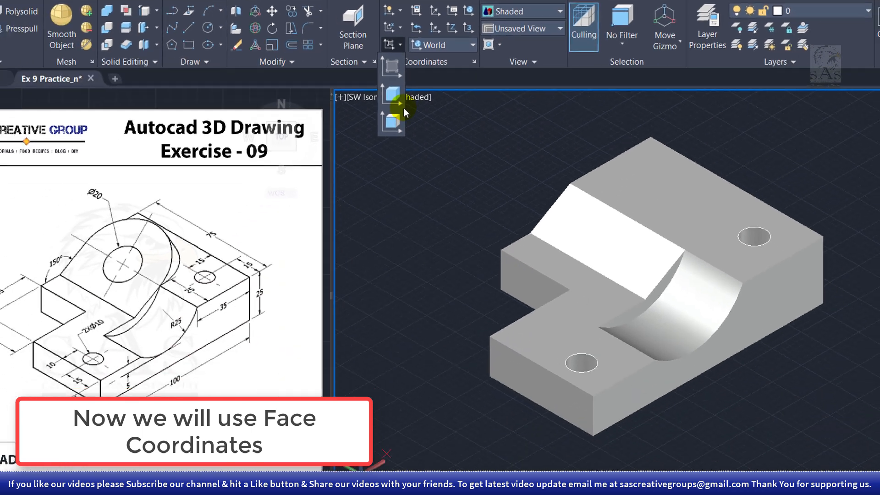
click(404, 108)
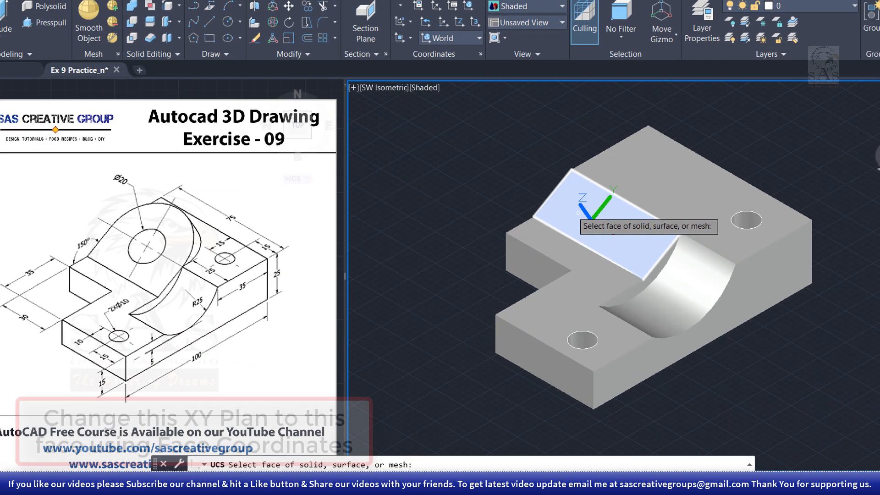
click(577, 200)
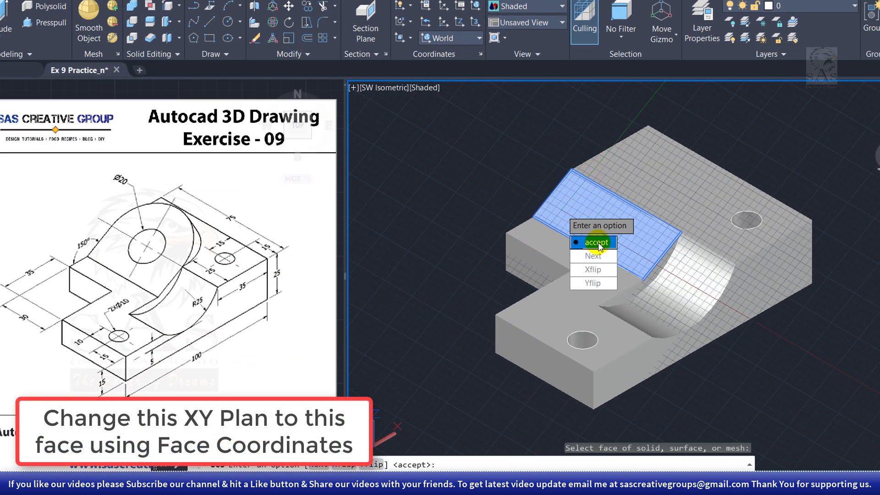
key(Return)
Step: Draw a circle of radius 25 in the inclined plane, centred on the midpoint of the inclined face's upper edge
middle_drag(614, 154, 573, 210)
key(Return)
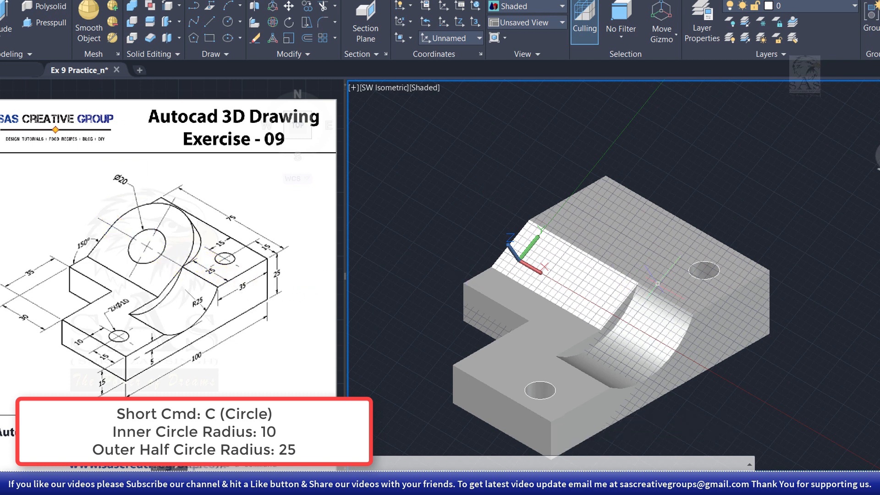
click(675, 261)
key(Return)
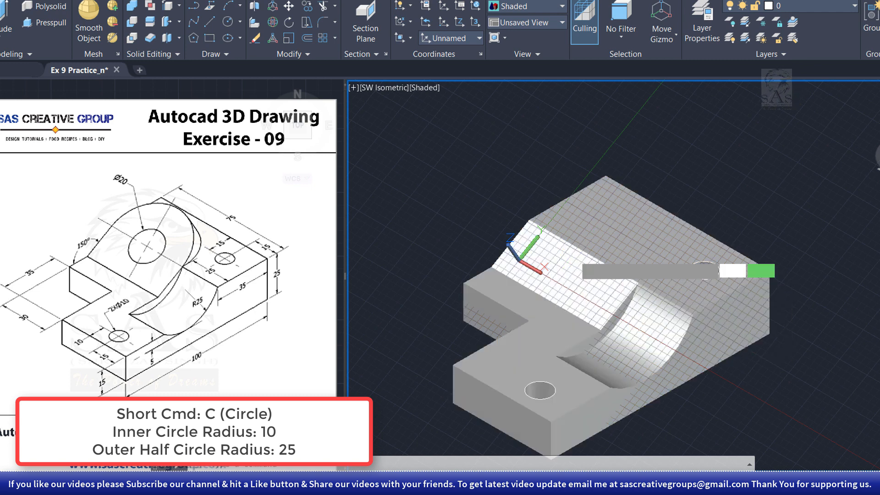
click(583, 250)
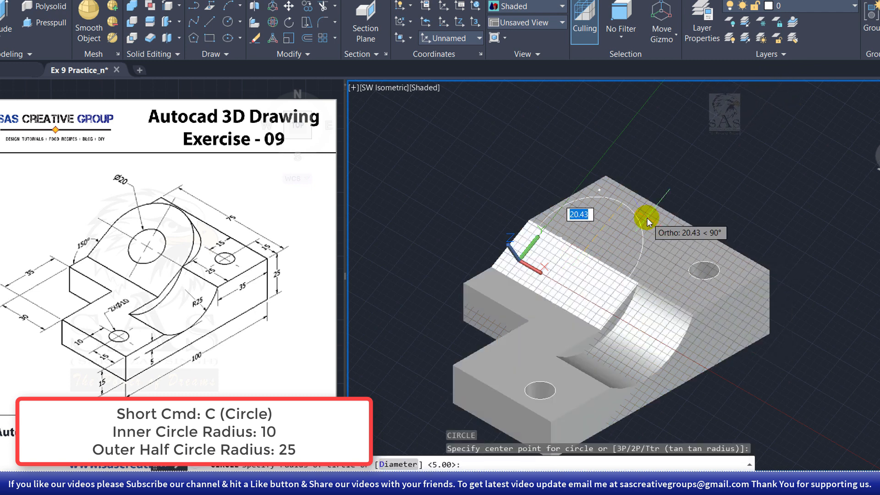
key(Return)
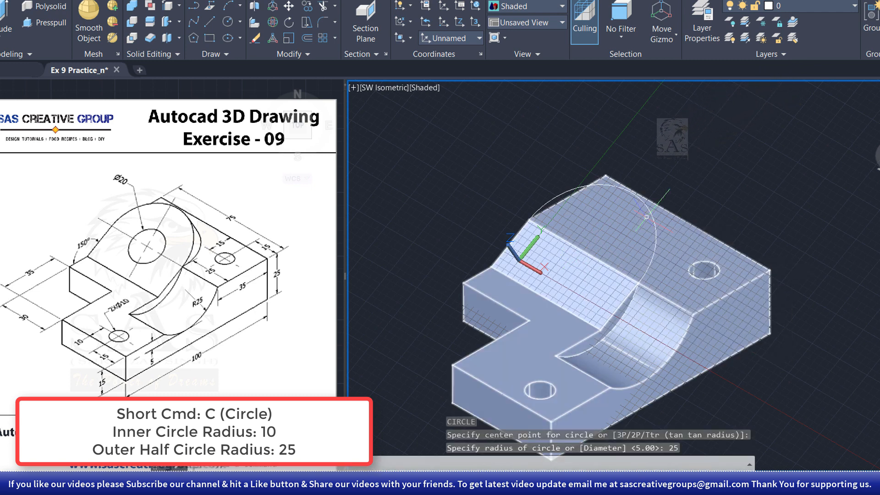
Step: Draw a concentric circle of radius 10 at the same midpoint of the inclined face's upper edge
text(c)
key(Return)
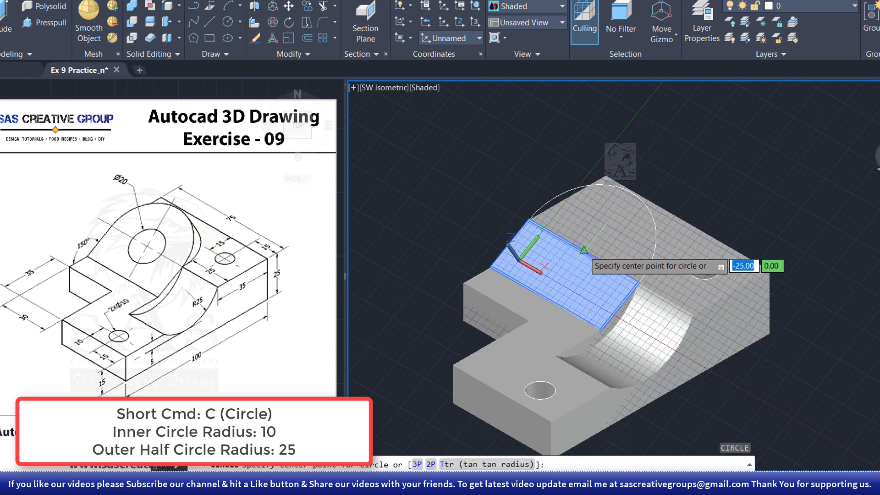
click(584, 250)
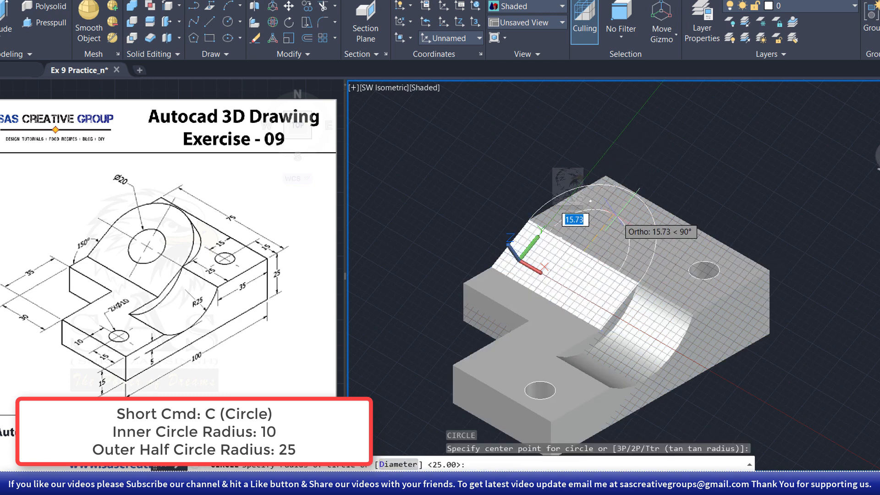
text(10)
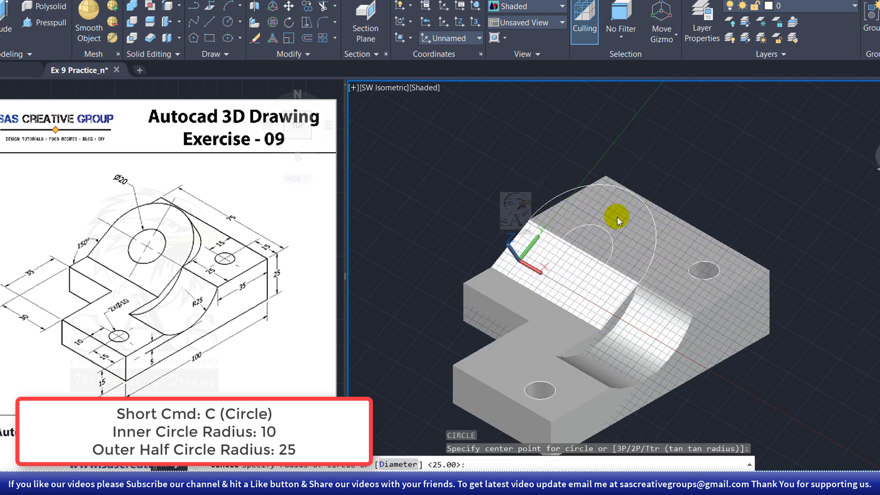
key(Return)
key(Escape)
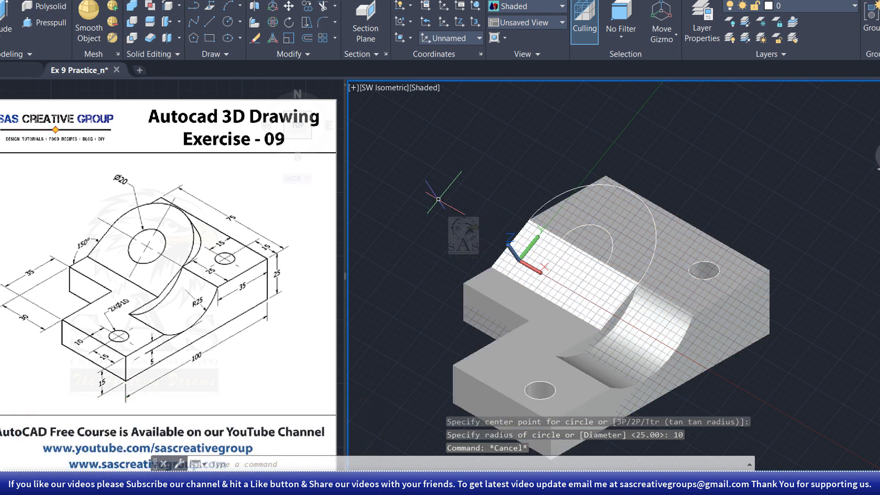
Step: Draw a reference line along the inclined face's upper edge, from one end of the edge to the other
text(l)
key(Return)
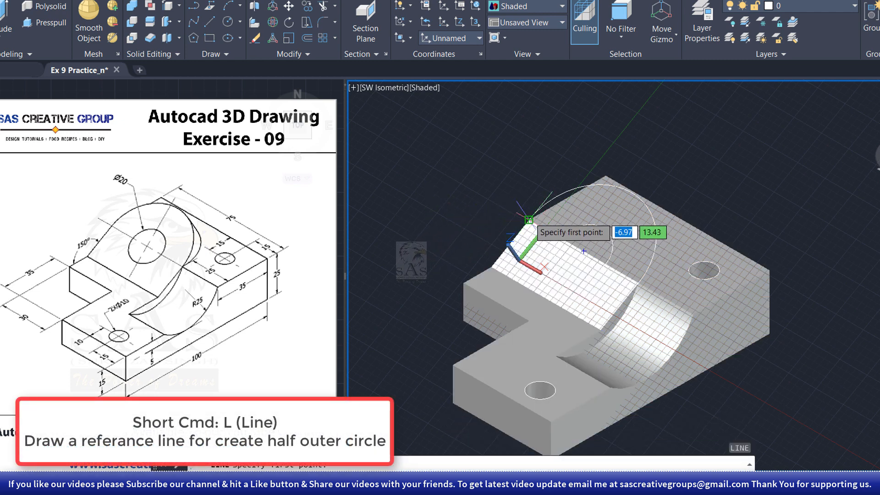
click(530, 221)
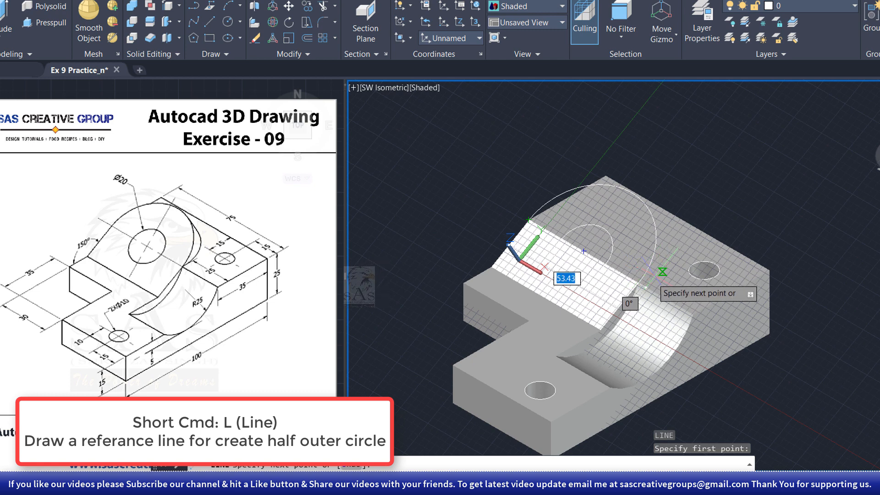
click(637, 285)
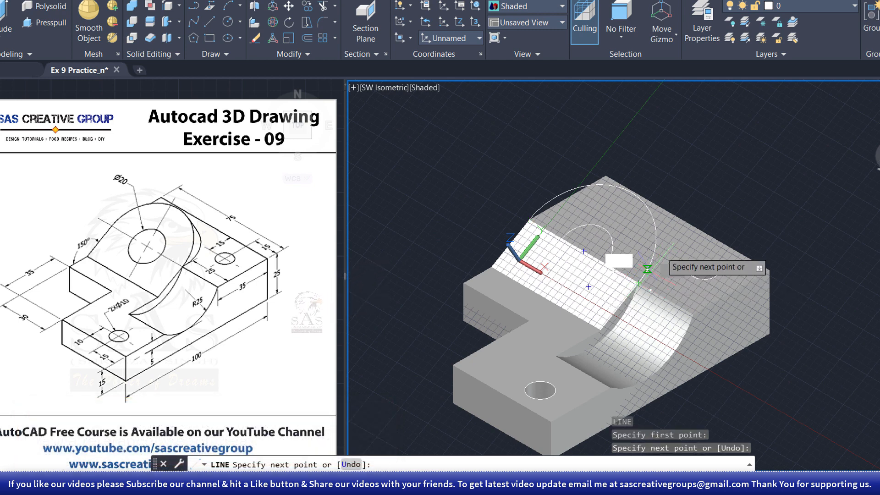
key(Escape)
key(Escape)
Step: Extrude the radius 10 circle down through the inclined face until it passes beyond the underside of the body
scroll(592, 250, up, 3)
click(637, 254)
scroll(622, 211, down, 2)
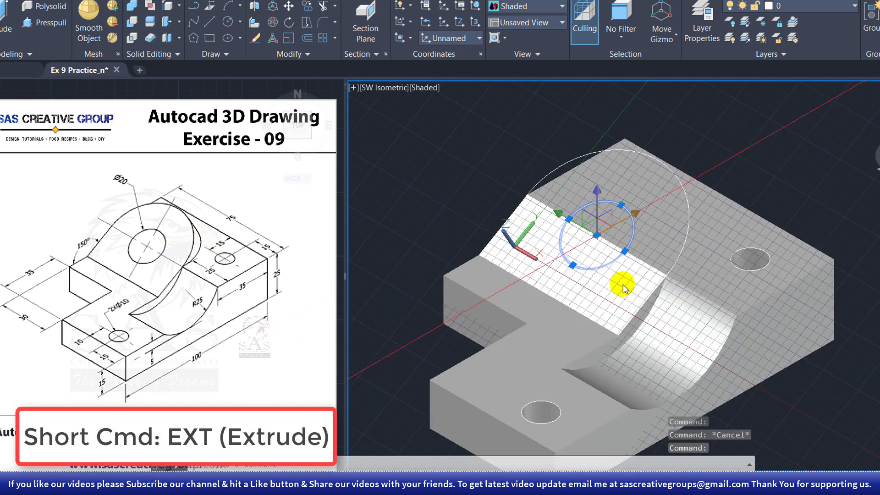
click(625, 304)
text(ext)
key(Return)
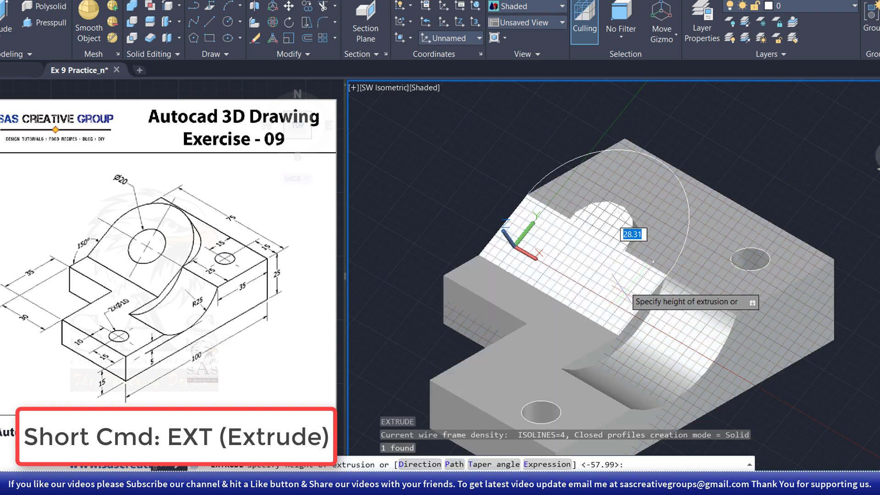
key(Return)
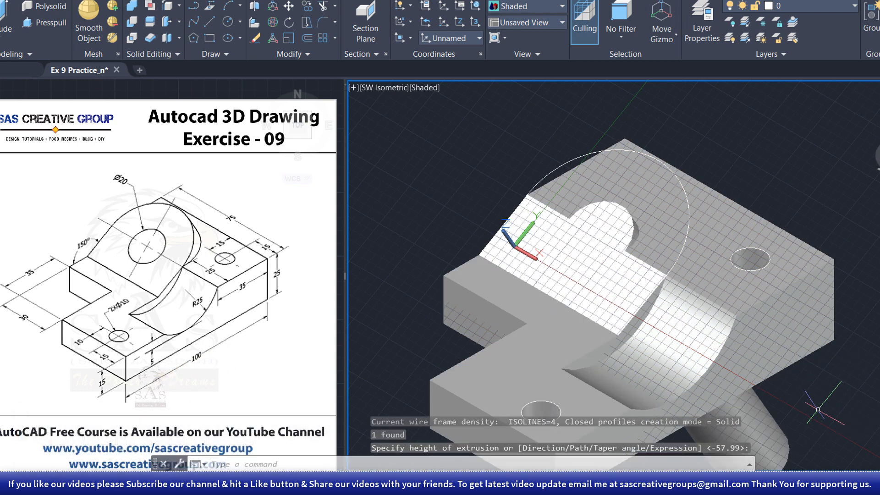
key(Escape)
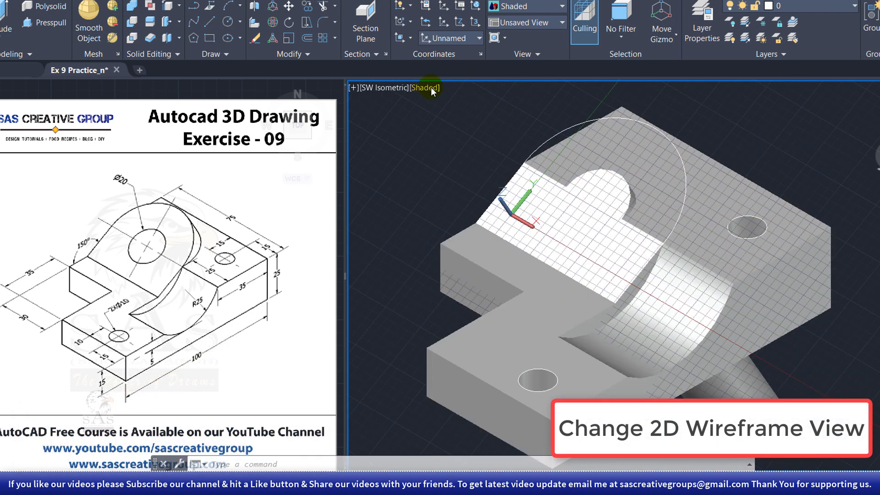
Step: Switch the viewport to 2D Wireframe and trim away the half of the radius 25 circle below the reference line
click(424, 87)
click(459, 117)
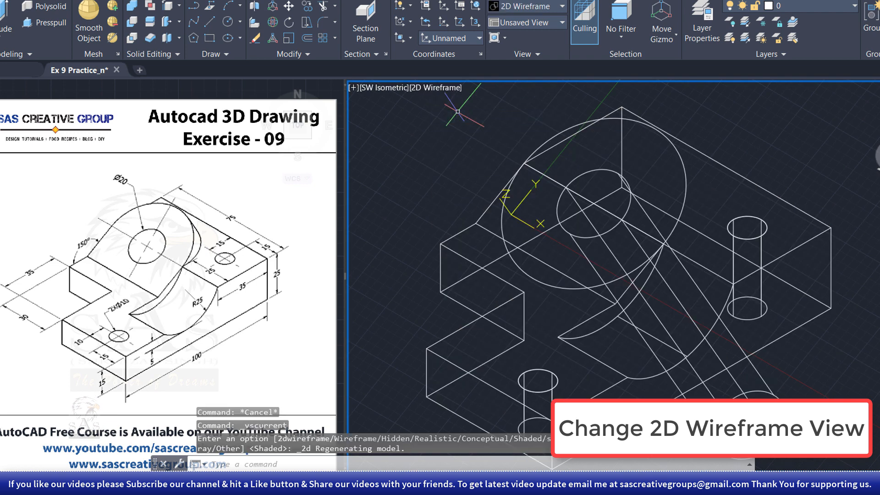
text(tr)
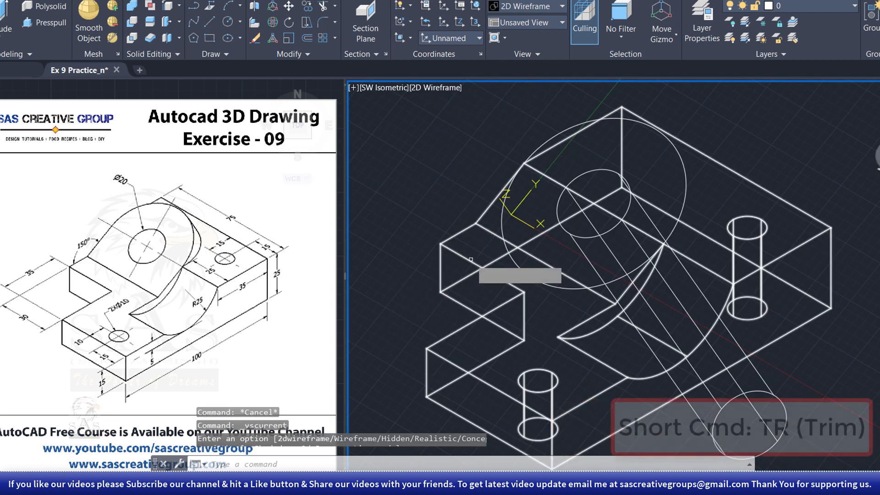
key(Return)
key(Return)
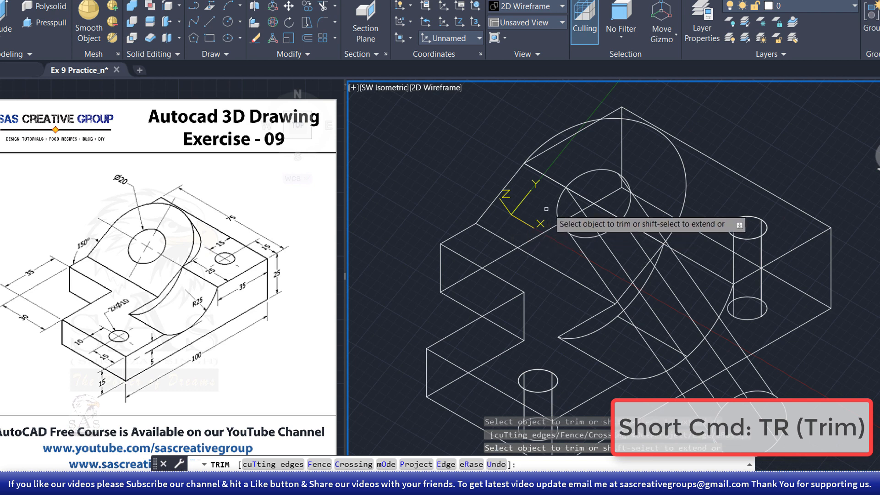
key(Escape)
Step: Join the remaining outer half circle and the reference line into one closed profile
text(j)
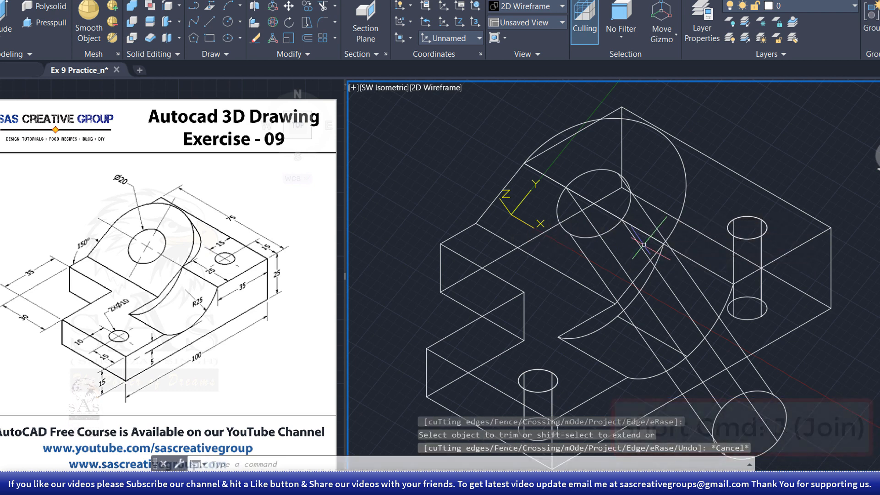